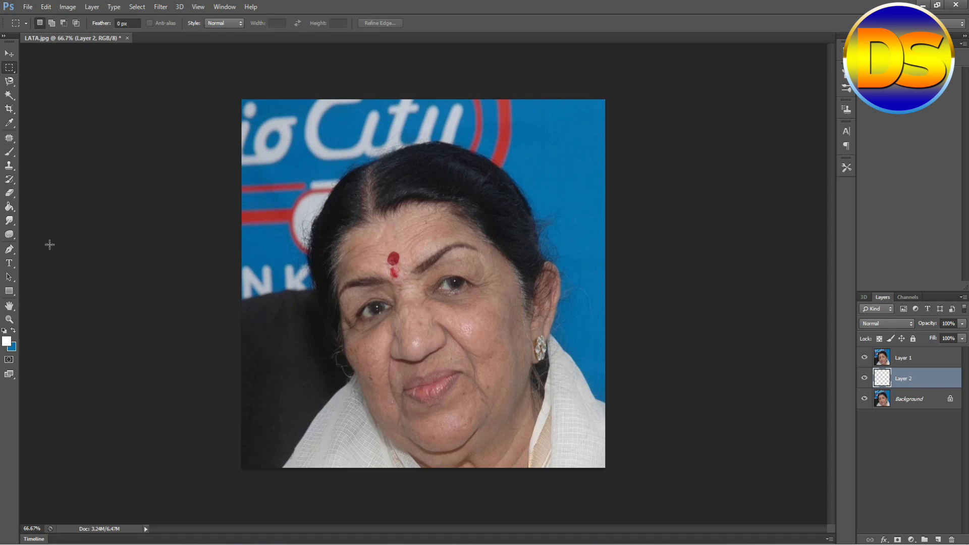
Step: Crop outward to widen the canvas on both sides of the portrait, with slight extra height, filled with the blue background colour
{"action": "left_click", "coordinate": [9, 108]}
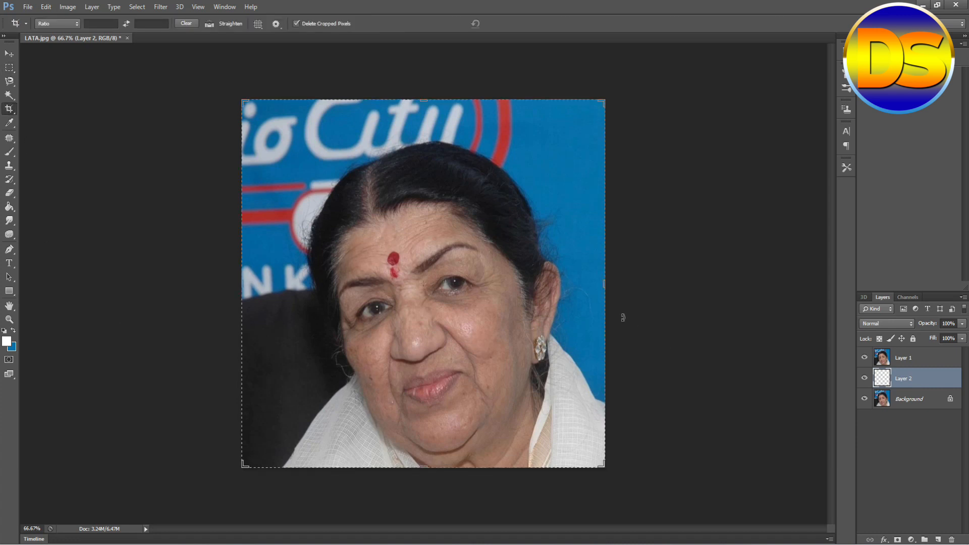
{"action": "left_click", "coordinate": [608, 286]}
{"action": "left_click_drag", "start_coordinate": [607, 286], "coordinate": [622, 286]}
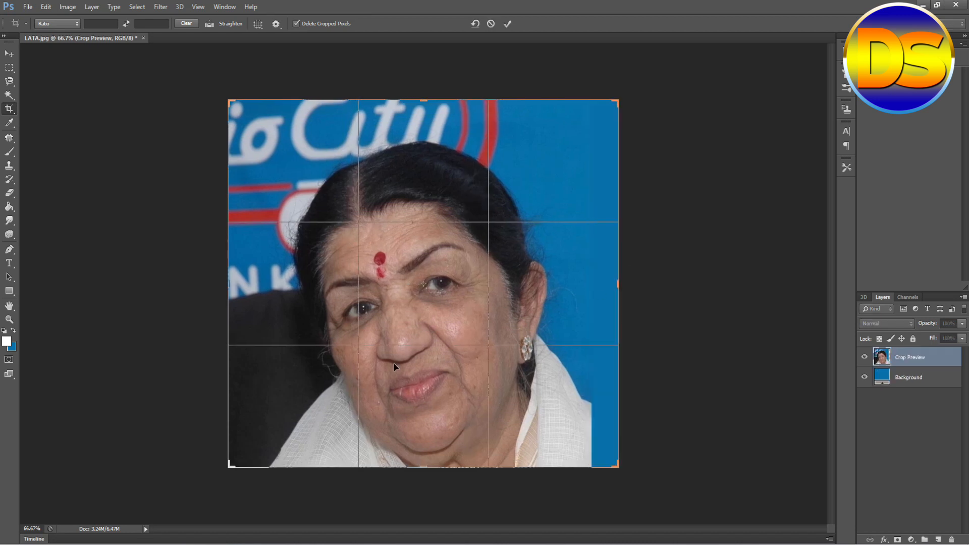
{"action": "left_click_drag", "start_coordinate": [231, 282], "coordinate": [193, 281]}
{"action": "left_click_drag", "start_coordinate": [656, 284], "coordinate": [672, 284]}
{"action": "left_click_drag", "start_coordinate": [425, 468], "coordinate": [430, 474]}
{"action": "left_click_drag", "start_coordinate": [175, 282], "coordinate": [166, 283]}
{"action": "left_click_drag", "start_coordinate": [683, 285], "coordinate": [704, 284]}
{"action": "left_click_drag", "start_coordinate": [147, 284], "coordinate": [143, 284]}
{"action": "left_click", "coordinate": [10, 68]}
{"action": "left_click", "coordinate": [446, 209]}
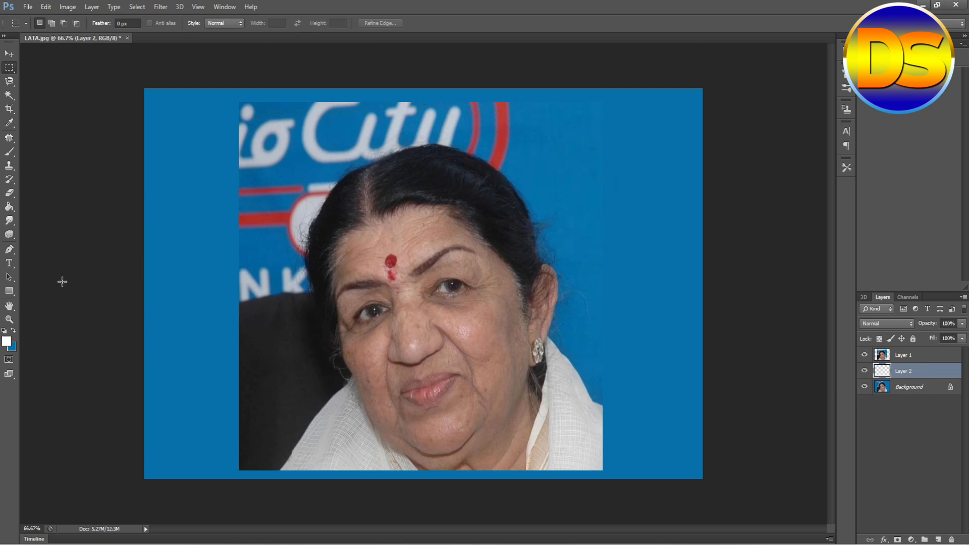
Step: Paint on Layer 1 with the Brush tool in blue, covering the backdrop beside the hair and cheek on the portrait's left side
{"action": "key", "text": "b"}
{"action": "left_click", "coordinate": [902, 356]}
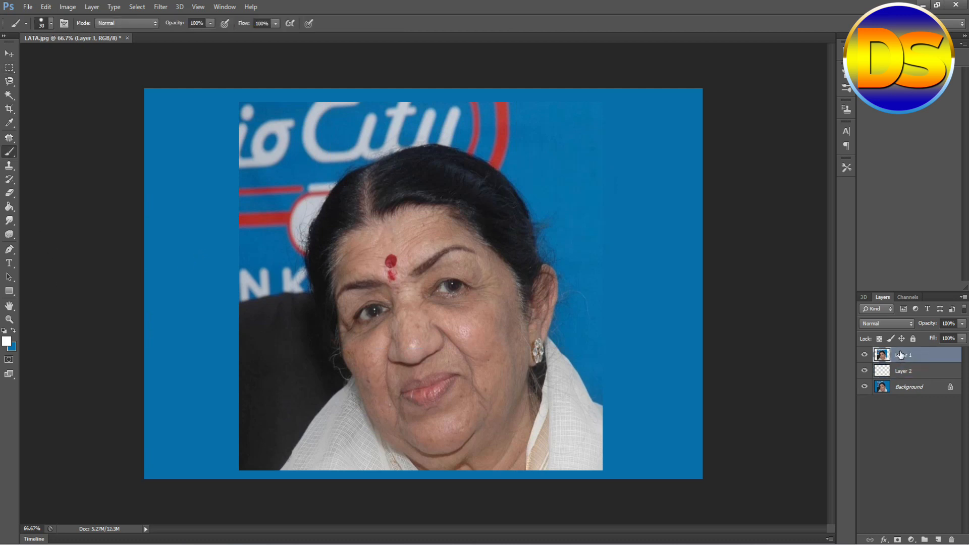
{"action": "right_click", "coordinate": [13, 151]}
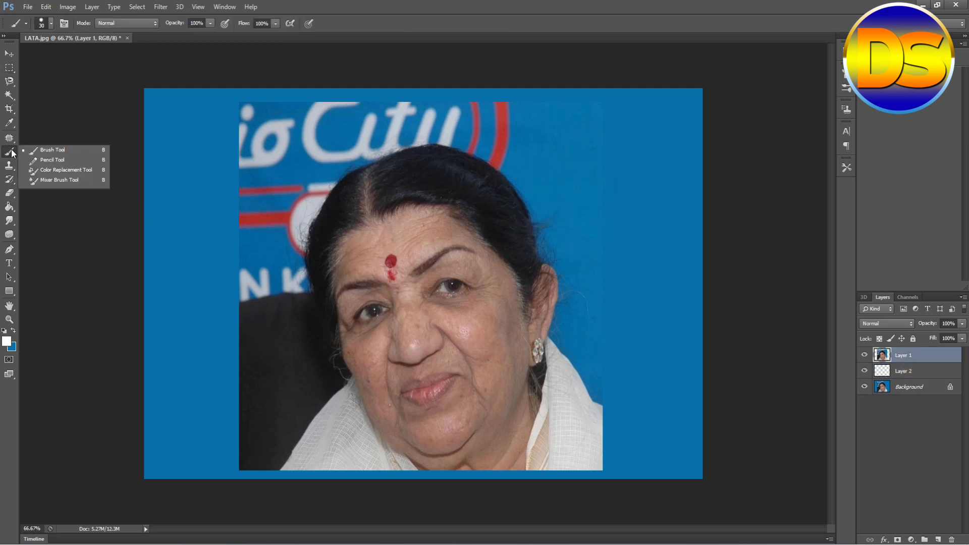
{"action": "left_click", "coordinate": [49, 154]}
{"action": "left_click", "coordinate": [13, 331]}
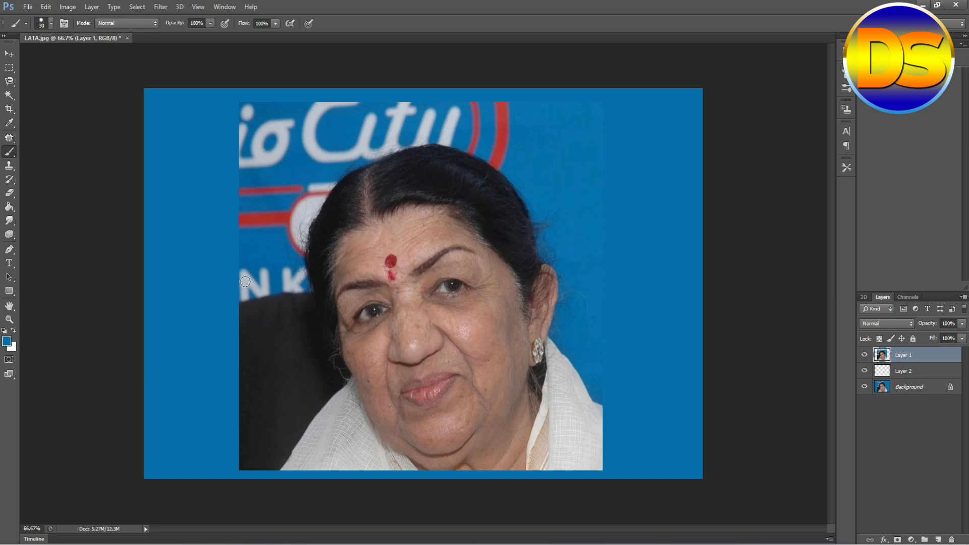
{"action": "key", "text": "ctrl+plus"}
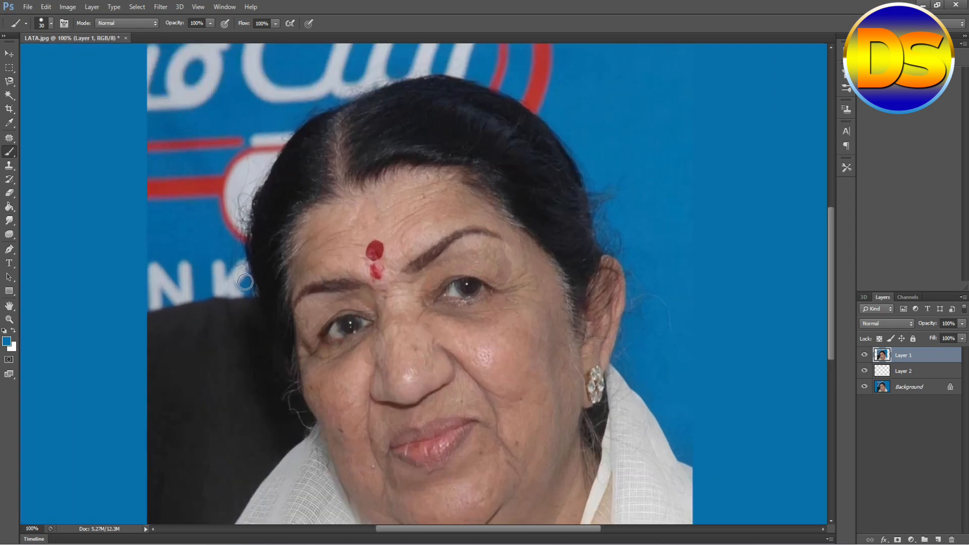
{"action": "scroll", "coordinate": [221, 269], "scroll_direction": "down", "scroll_amount": 2}
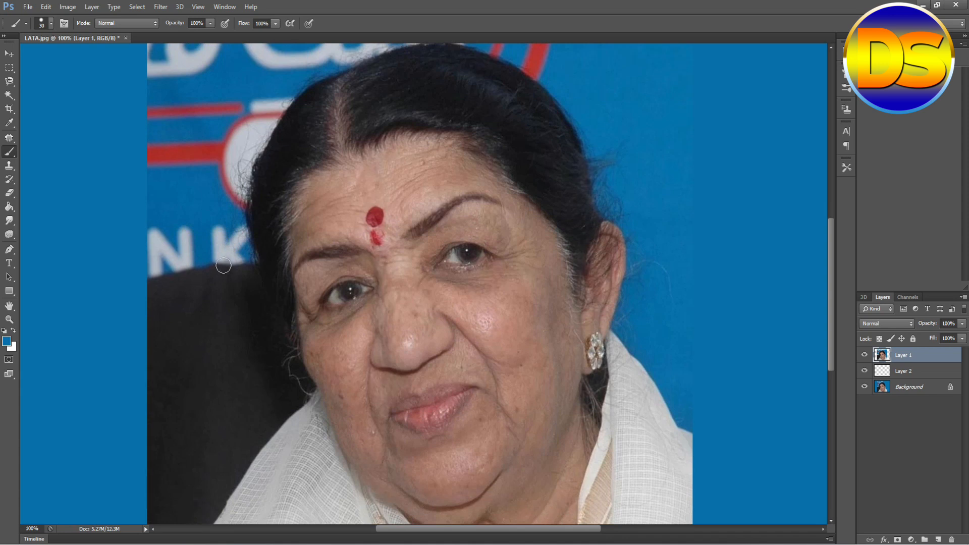
{"action": "scroll", "coordinate": [222, 266], "scroll_direction": "down", "scroll_amount": 1}
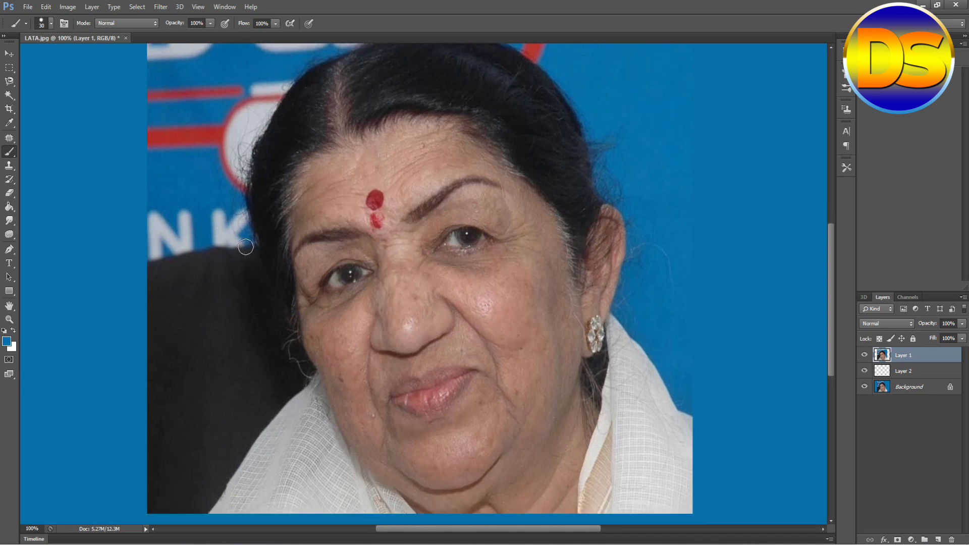
{"action": "left_click_drag", "start_coordinate": [246, 247], "coordinate": [300, 378]}
Step: Paint blue with a much larger brush over the logo backdrop around the hair and the dark chair beside the shoulder
{"action": "scroll", "coordinate": [300, 378], "scroll_direction": "up", "scroll_amount": 3}
{"action": "key", "text": "bracketright"}
{"action": "key", "text": "bracketright"}
{"action": "key", "text": "bracketright"}
{"action": "key", "text": "bracketright"}
{"action": "key", "text": "bracketright"}
{"action": "key", "text": "bracketright"}
{"action": "key", "text": "bracketright"}
{"action": "key", "text": "bracketright"}
{"action": "key", "text": "bracketright"}
{"action": "key", "text": "bracketright"}
{"action": "key", "text": "bracketright"}
{"action": "key", "text": "bracketright"}
{"action": "key", "text": "bracketright"}
{"action": "mouse_move", "coordinate": [127, 212]}
{"action": "left_mouse_down"}
{"action": "mouse_move", "coordinate": [487, 76]}
{"action": "mouse_move", "coordinate": [555, 108]}
{"action": "left_mouse_up"}
{"action": "scroll", "coordinate": [714, 346], "scroll_direction": "down", "scroll_amount": 4}
{"action": "scroll", "coordinate": [141, 404], "scroll_direction": "down", "scroll_amount": 4}
{"action": "mouse_move", "coordinate": [188, 202]}
{"action": "left_mouse_down"}
{"action": "mouse_move", "coordinate": [141, 404]}
{"action": "mouse_move", "coordinate": [168, 364]}
{"action": "left_mouse_up"}
Step: Paint blue with a smaller brush over the remaining dark chair along the outer edge of the left shawl
{"action": "key", "text": "bracketleft"}
{"action": "key", "text": "bracketleft"}
{"action": "key", "text": "bracketleft"}
{"action": "key", "text": "bracketleft"}
{"action": "key", "text": "bracketleft"}
{"action": "key", "text": "bracketleft"}
{"action": "key", "text": "bracketleft"}
{"action": "scroll", "coordinate": [199, 399], "scroll_direction": "down", "scroll_amount": 1}
{"action": "left_click_drag", "start_coordinate": [199, 399], "coordinate": [249, 324]}
Step: Refine the left shawl edge with a 60 px blue brush and the gap between cheek and shawl with a 30 px brush
{"action": "key", "text": "ctrl+plus"}
{"action": "scroll", "coordinate": [158, 249], "scroll_direction": "down", "scroll_amount": 2}
{"action": "key", "text": "bracketleft"}
{"action": "key", "text": "bracketleft"}
{"action": "key", "text": "bracketleft"}
{"action": "left_click_drag", "start_coordinate": [158, 249], "coordinate": [73, 346]}
{"action": "scroll", "coordinate": [115, 312], "scroll_direction": "up", "scroll_amount": 2}
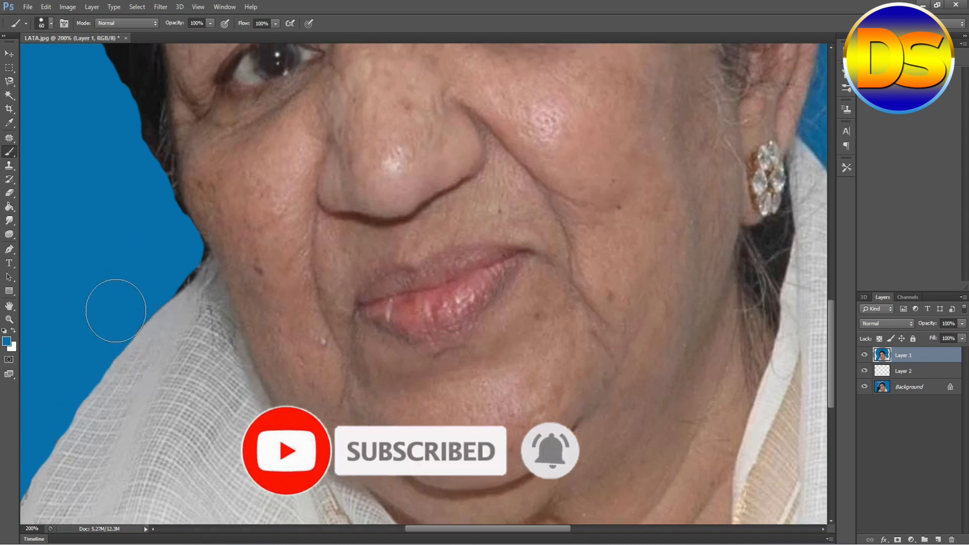
{"action": "key", "text": "bracketleft"}
{"action": "key", "text": "bracketleft"}
{"action": "key", "text": "bracketleft"}
{"action": "left_click_drag", "start_coordinate": [188, 307], "coordinate": [191, 276]}
Step: Trace the hair outline from the left side over the crown with the 30 px blue brush, covering the remaining backdrop fragments
{"action": "scroll", "coordinate": [162, 259], "scroll_direction": "up", "scroll_amount": 5}
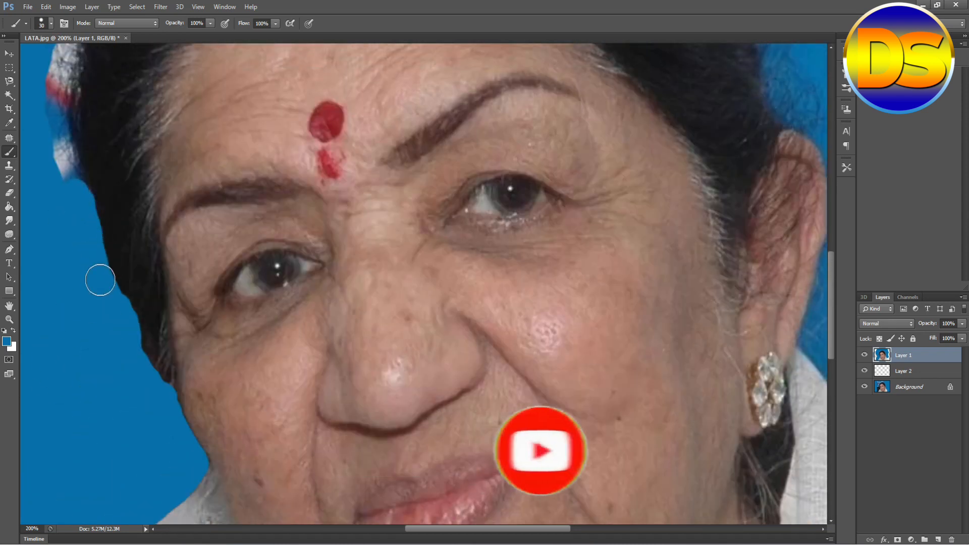
{"action": "scroll", "coordinate": [56, 373], "scroll_direction": "up", "scroll_amount": 5}
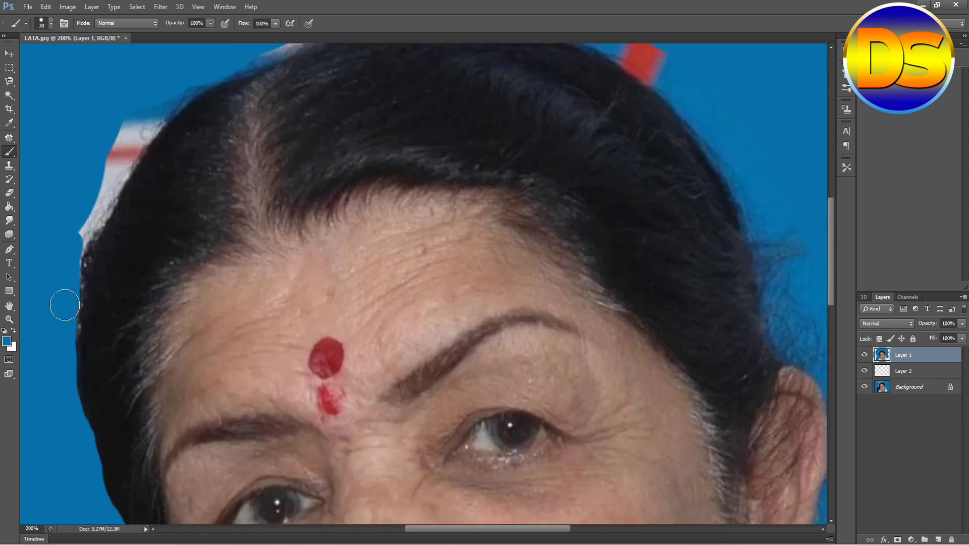
{"action": "scroll", "coordinate": [112, 288], "scroll_direction": "up", "scroll_amount": 3}
{"action": "mouse_move", "coordinate": [70, 375]}
{"action": "left_mouse_down"}
{"action": "mouse_move", "coordinate": [108, 273]}
{"action": "mouse_move", "coordinate": [167, 247]}
{"action": "left_mouse_up"}
{"action": "scroll", "coordinate": [192, 240], "scroll_direction": "up", "scroll_amount": 2}
{"action": "mouse_move", "coordinate": [220, 233]}
{"action": "left_mouse_down"}
{"action": "mouse_move", "coordinate": [273, 225]}
{"action": "mouse_move", "coordinate": [365, 188]}
{"action": "mouse_move", "coordinate": [501, 174]}
{"action": "left_mouse_up"}
{"action": "scroll", "coordinate": [498, 157], "scroll_direction": "down", "scroll_amount": 2}
{"action": "left_click_drag", "start_coordinate": [495, 140], "coordinate": [608, 179]}
{"action": "scroll", "coordinate": [608, 167], "scroll_direction": "down", "scroll_amount": 2}
{"action": "mouse_move", "coordinate": [600, 133]}
{"action": "left_mouse_down"}
{"action": "mouse_move", "coordinate": [636, 156]}
{"action": "mouse_move", "coordinate": [707, 177]}
{"action": "left_mouse_up"}
{"action": "scroll", "coordinate": [637, 156], "scroll_direction": "down", "scroll_amount": 1}
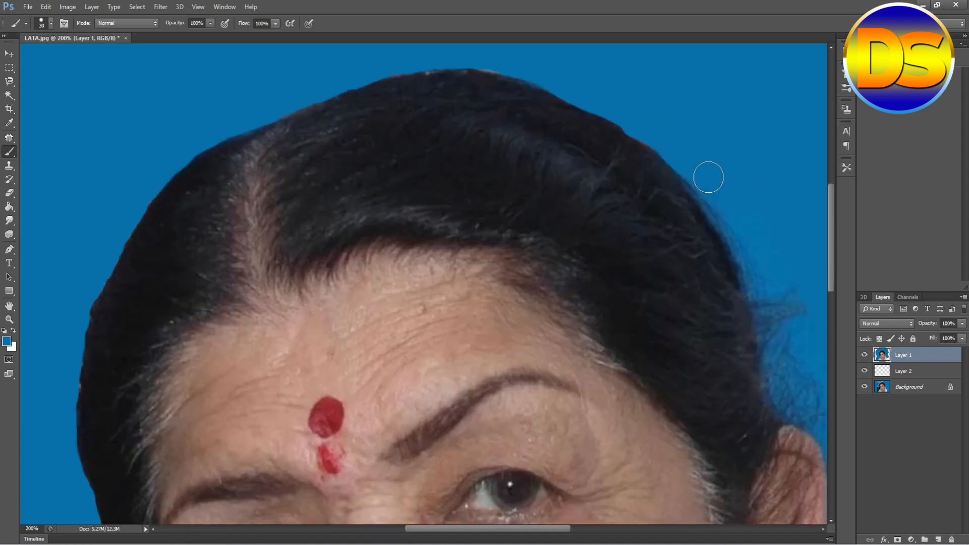
Step: Paint blue over the stray hairs and backdrop beside the right side of the hair, the ear and the right shawl edge
{"action": "scroll", "coordinate": [707, 177], "scroll_direction": "down", "scroll_amount": 4}
{"action": "key", "text": "ctrl+minus"}
{"action": "left_click_drag", "start_coordinate": [593, 219], "coordinate": [622, 260]}
{"action": "scroll", "coordinate": [656, 334], "scroll_direction": "down", "scroll_amount": 3}
{"action": "mouse_move", "coordinate": [680, 368]}
{"action": "left_mouse_down"}
{"action": "mouse_move", "coordinate": [652, 357]}
{"action": "mouse_move", "coordinate": [655, 365]}
{"action": "mouse_move", "coordinate": [648, 233]}
{"action": "mouse_move", "coordinate": [634, 285]}
{"action": "left_mouse_up"}
{"action": "scroll", "coordinate": [633, 285], "scroll_direction": "down", "scroll_amount": 1}
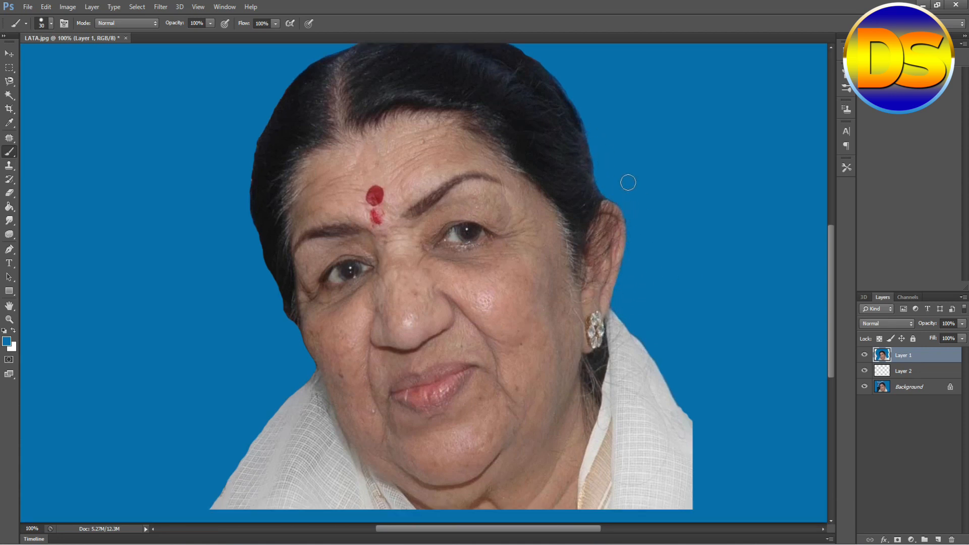
Step: Round off both lower corners of the shawl with a 35 px blue brush
{"action": "key", "text": "bracketleft"}
{"action": "key", "text": "bracketleft"}
{"action": "scroll", "coordinate": [687, 280], "scroll_direction": "down", "scroll_amount": 3}
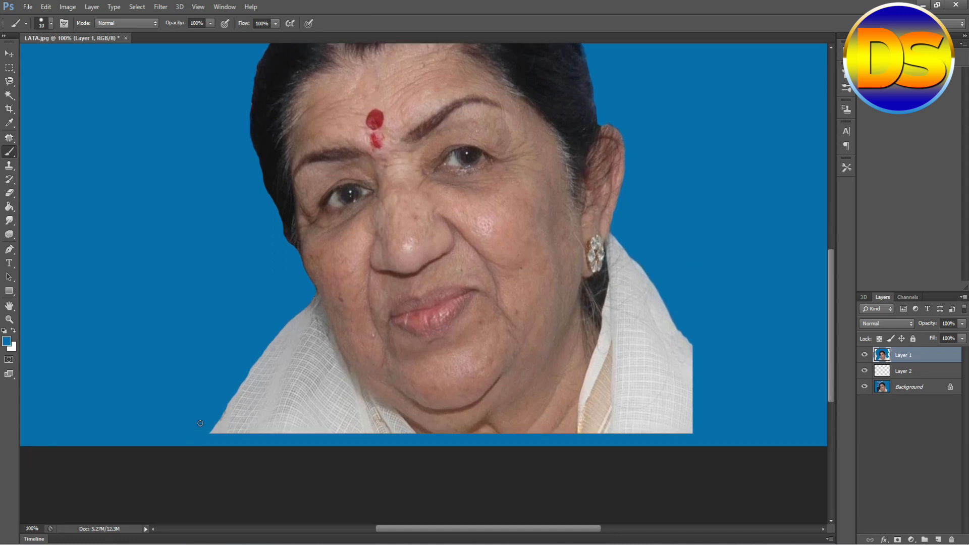
{"action": "key", "text": "bracketright"}
{"action": "key", "text": "bracketright"}
{"action": "key", "text": "bracketright"}
{"action": "left_click_drag", "start_coordinate": [198, 428], "coordinate": [215, 440]}
{"action": "left_click_drag", "start_coordinate": [192, 409], "coordinate": [215, 440]}
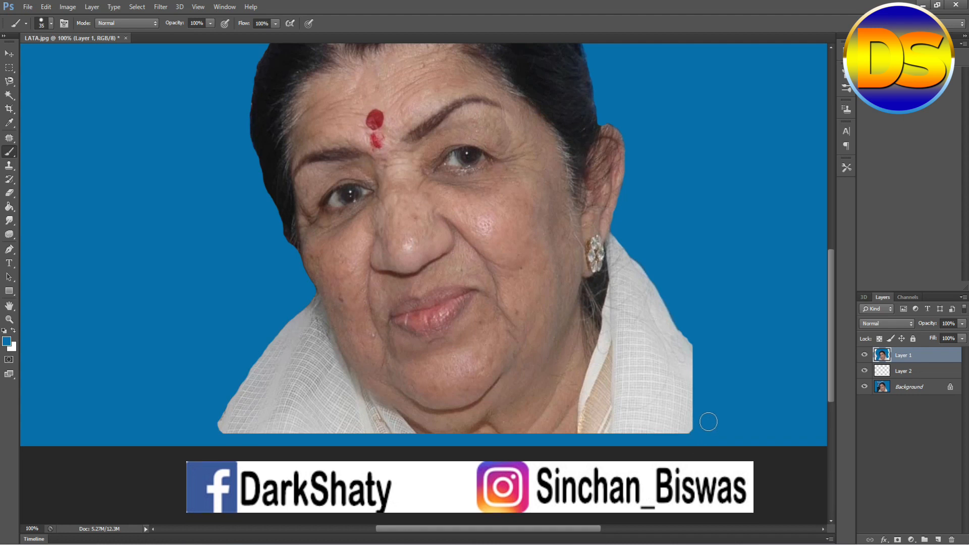
{"action": "left_click_drag", "start_coordinate": [681, 441], "coordinate": [692, 434]}
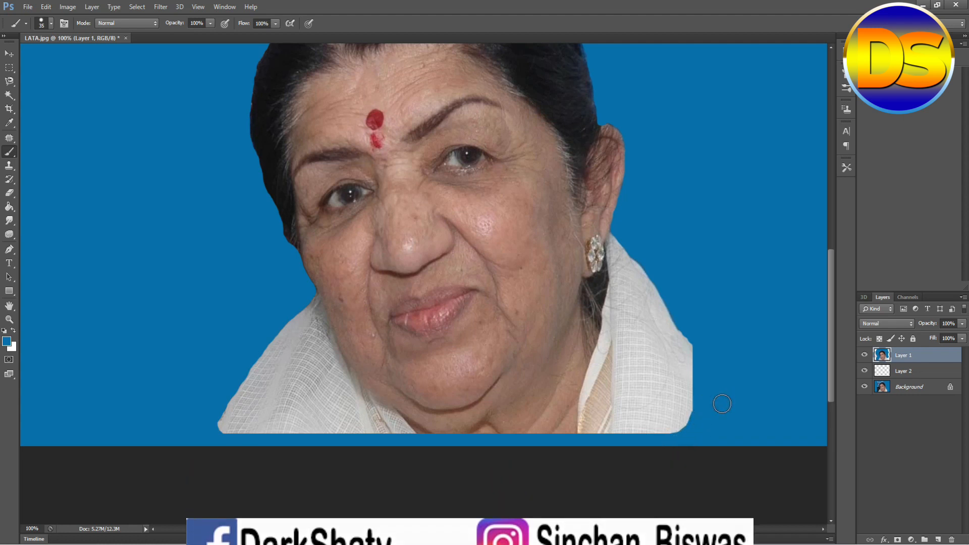
Step: Crop the image with Layer 2 selected and blue as background colour, widening it slightly on the right and trimming the top
{"action": "key", "text": "ctrl+minus"}
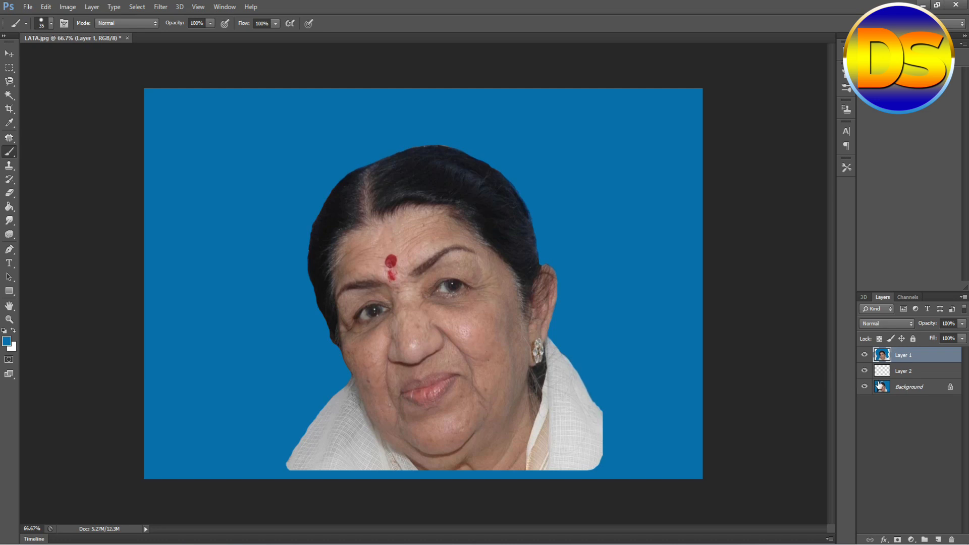
{"action": "left_click", "coordinate": [900, 377]}
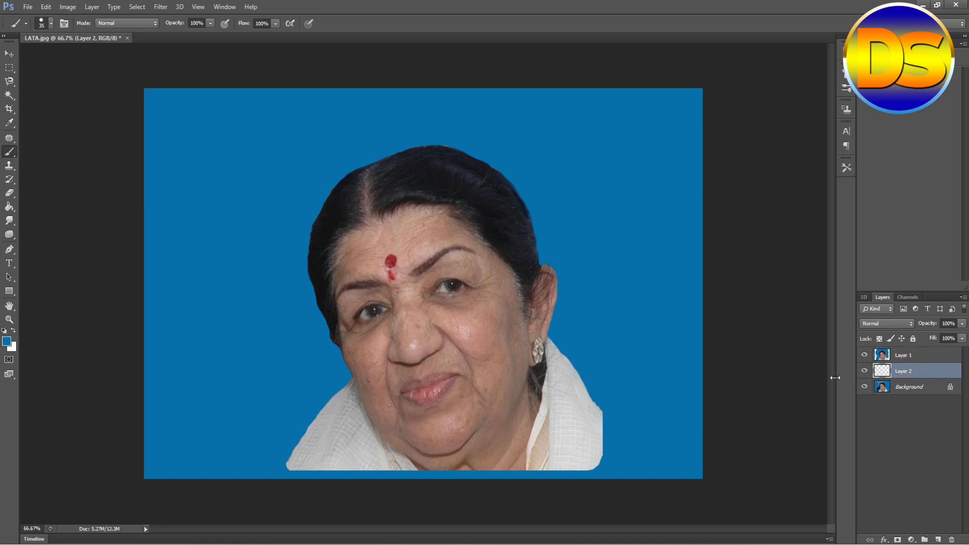
{"action": "left_click", "coordinate": [13, 110]}
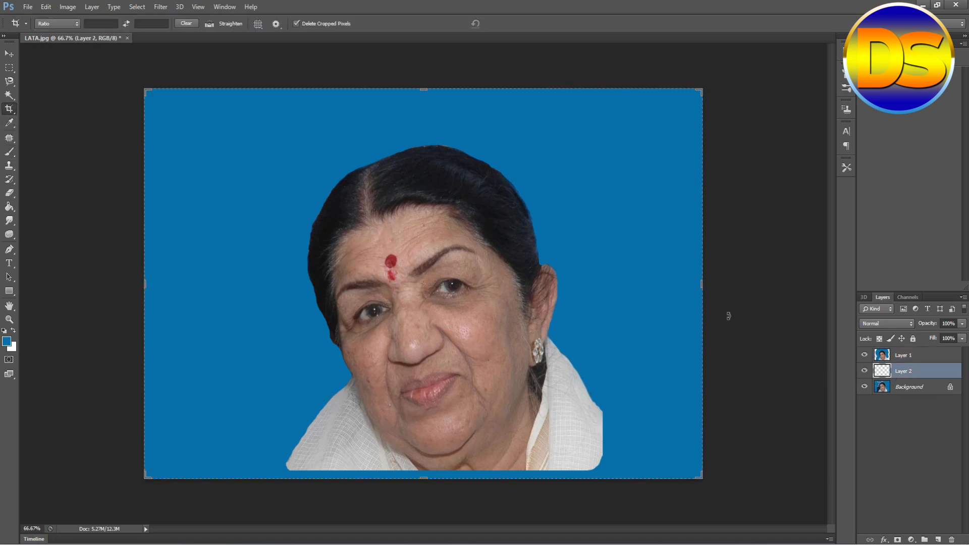
{"action": "left_click", "coordinate": [700, 284]}
{"action": "left_click", "coordinate": [14, 332]}
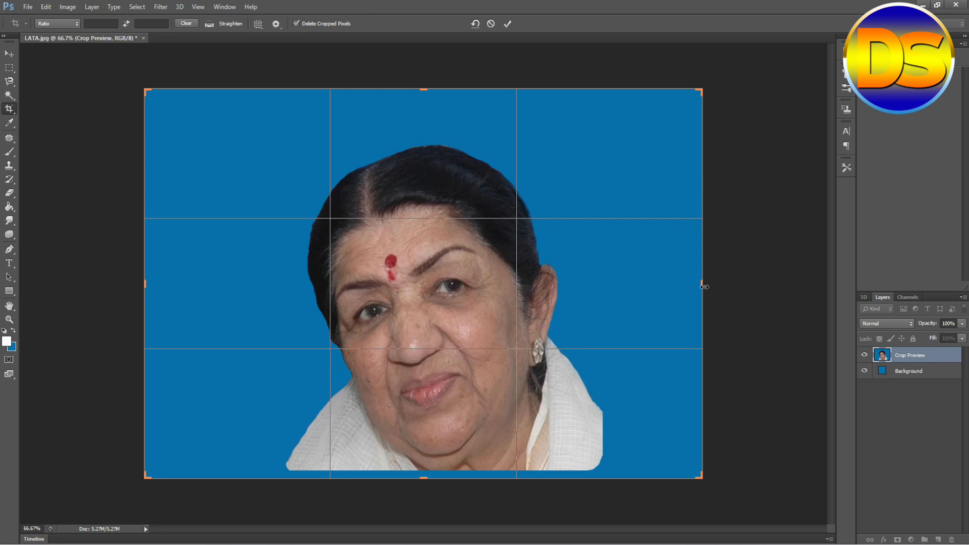
{"action": "left_click_drag", "start_coordinate": [703, 287], "coordinate": [712, 286]}
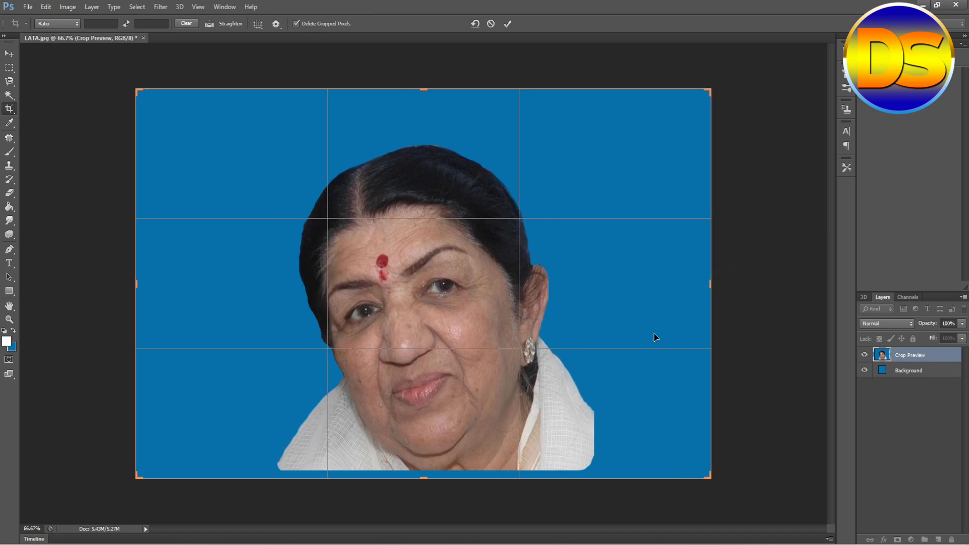
{"action": "left_click_drag", "start_coordinate": [428, 86], "coordinate": [427, 113]}
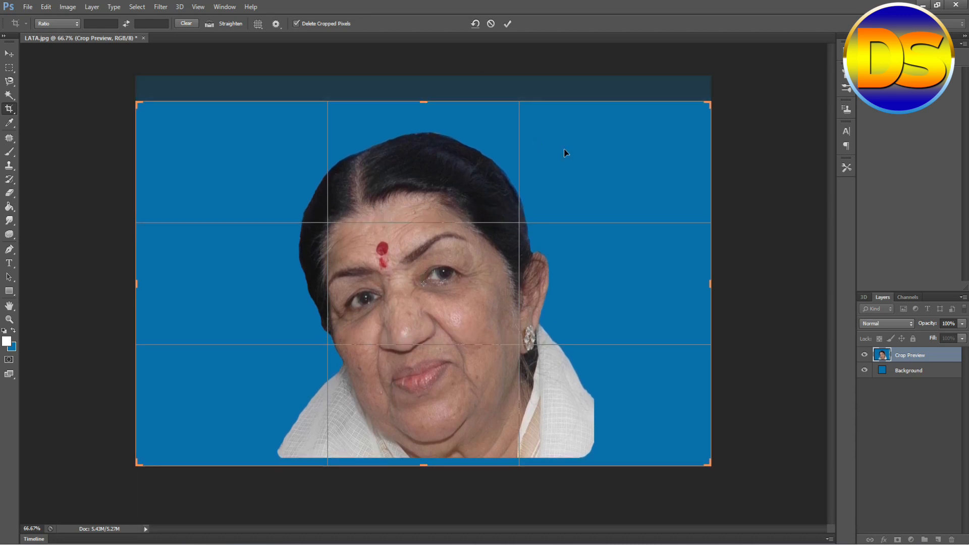
{"action": "left_click", "coordinate": [9, 67]}
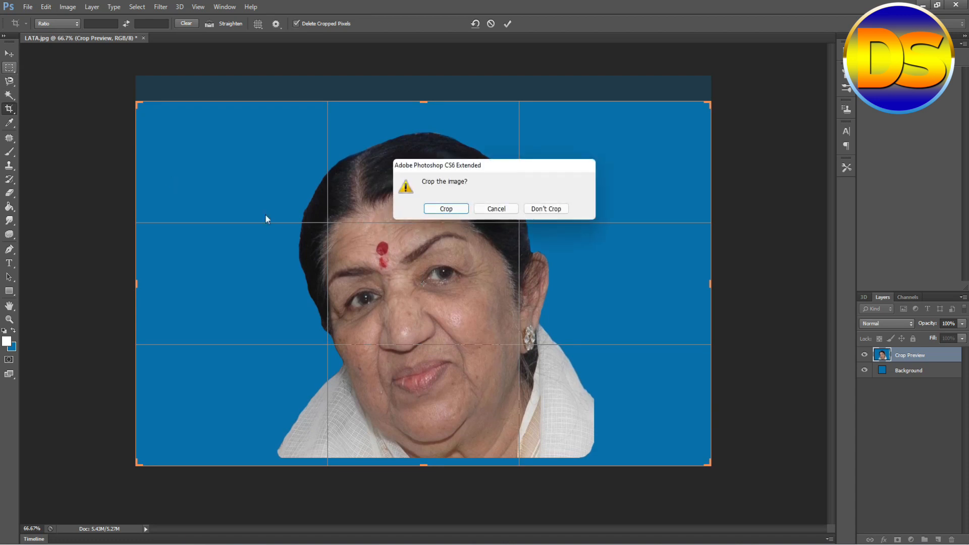
{"action": "left_click", "coordinate": [439, 209]}
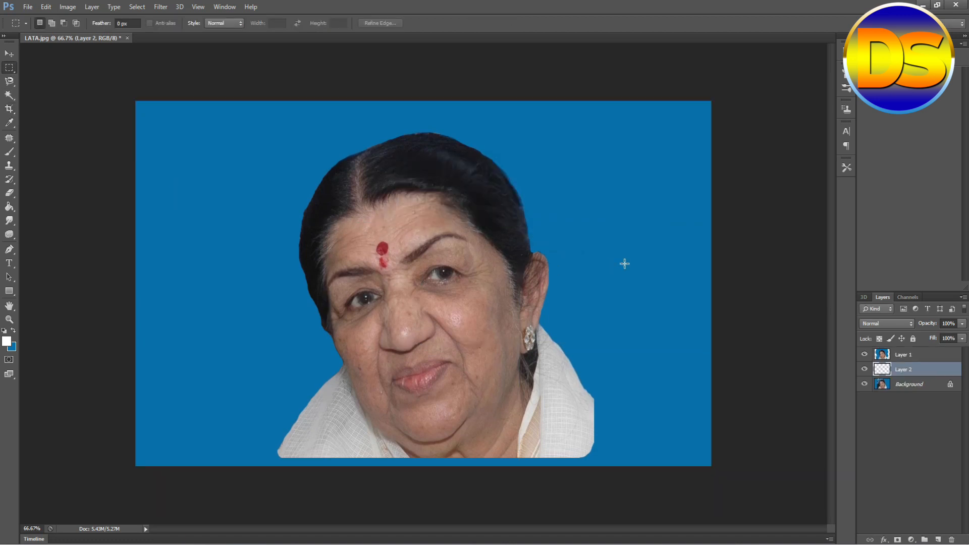
Step: Create a merged copy of all visible layers above Layer 1 and duplicate that new layer
{"action": "left_click", "coordinate": [901, 356]}
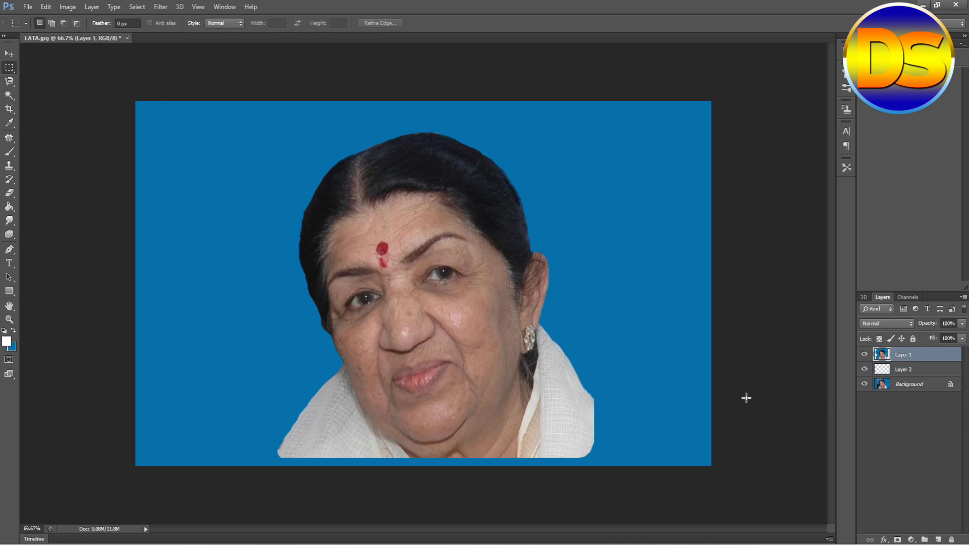
{"action": "key", "text": "ctrl+j"}
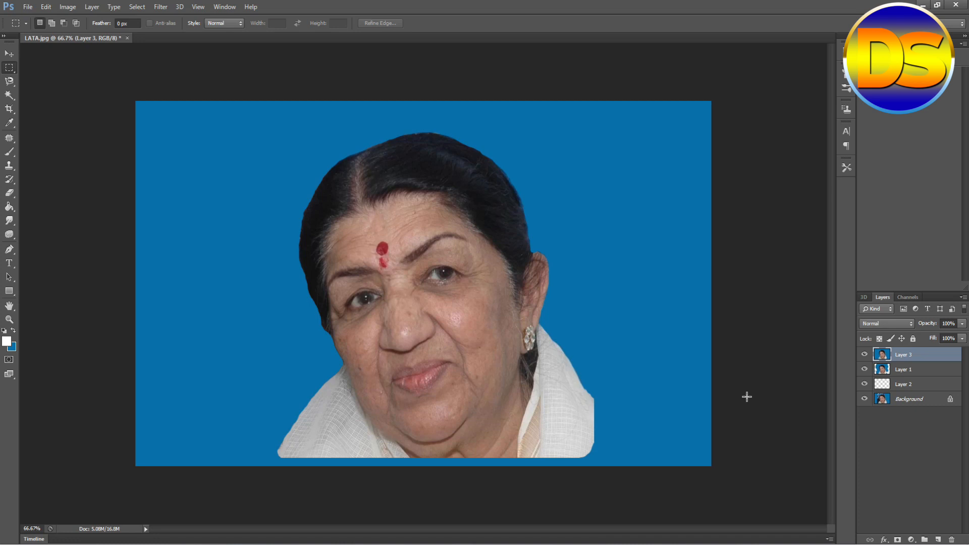
{"action": "key", "text": "ctrl+j"}
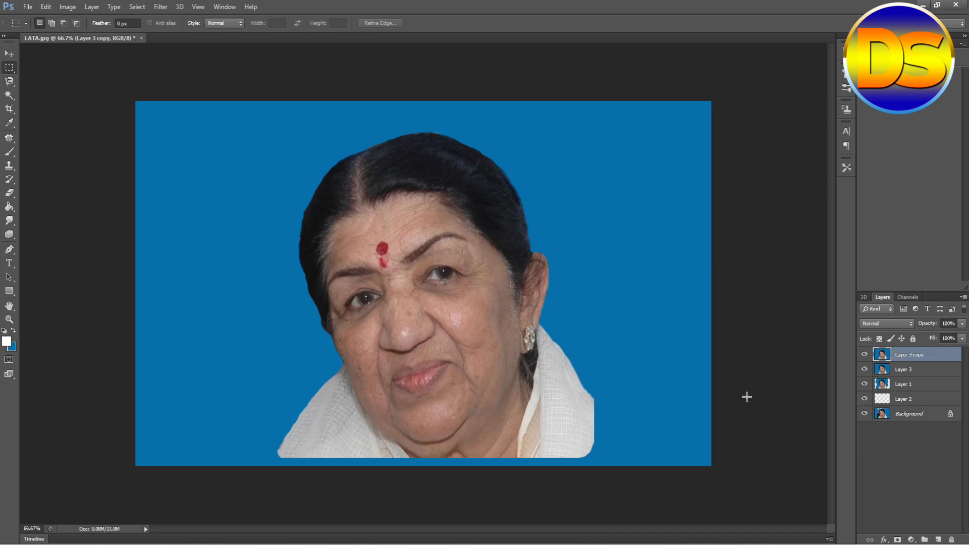
Step: Add a Hue/Saturation adjustment layer on top with Saturation at -100
{"action": "left_click", "coordinate": [911, 540]}
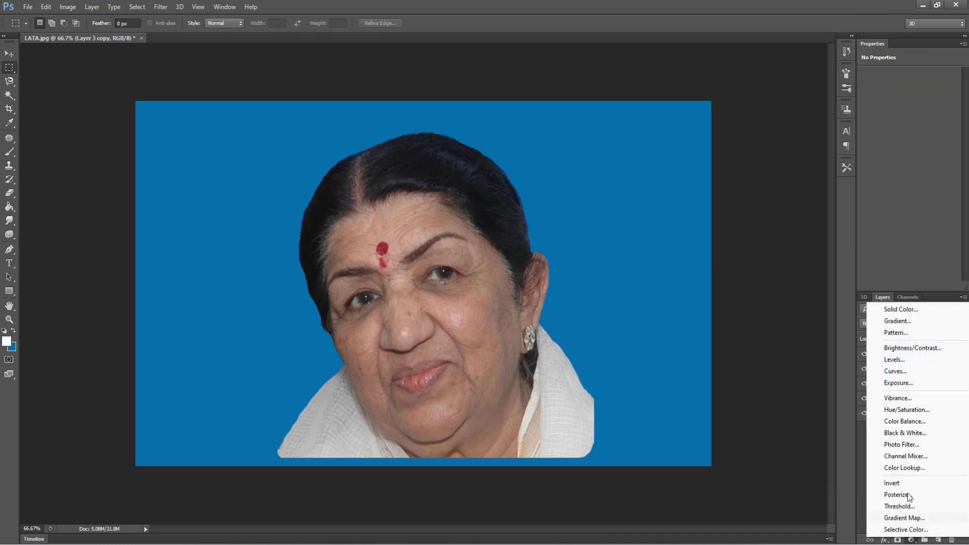
{"action": "left_click", "coordinate": [904, 410]}
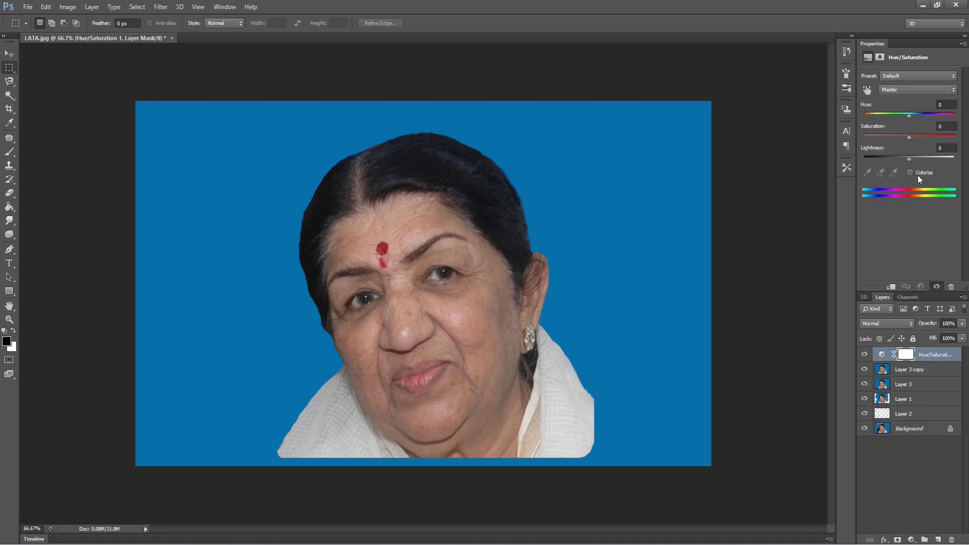
{"action": "left_click_drag", "start_coordinate": [912, 139], "coordinate": [859, 133]}
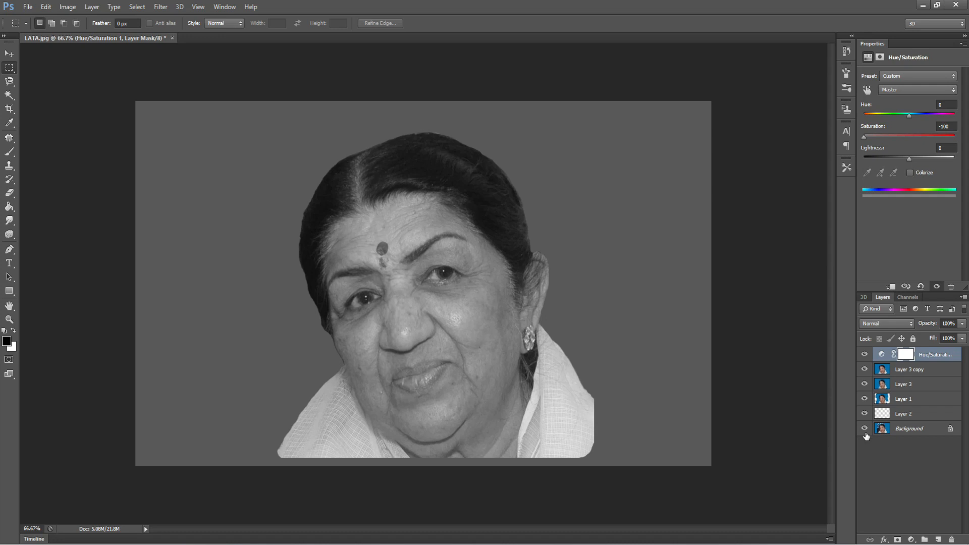
Step: Invert the colours of Layer 3 copy and set its blend mode to Color Dodge
{"action": "left_click", "coordinate": [909, 371]}
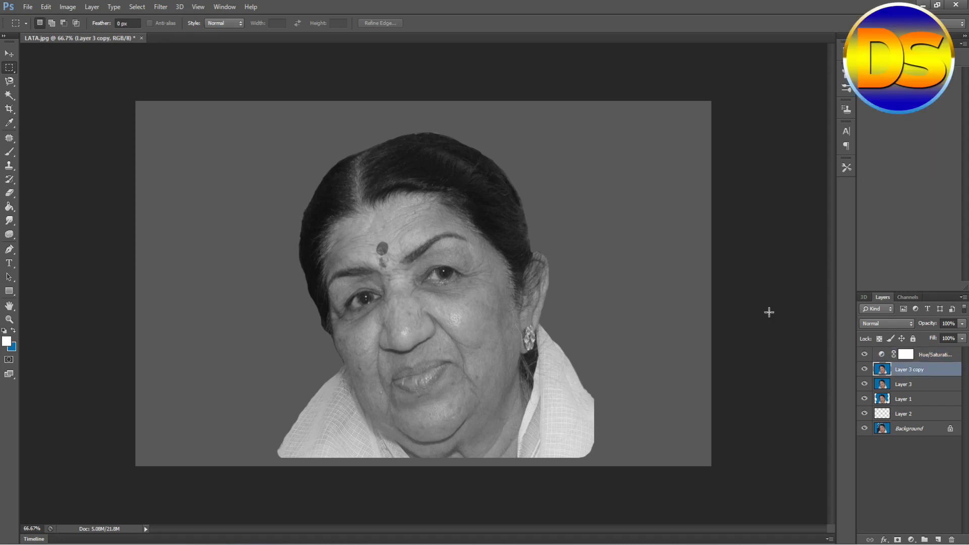
{"action": "key", "text": "ctrl+i"}
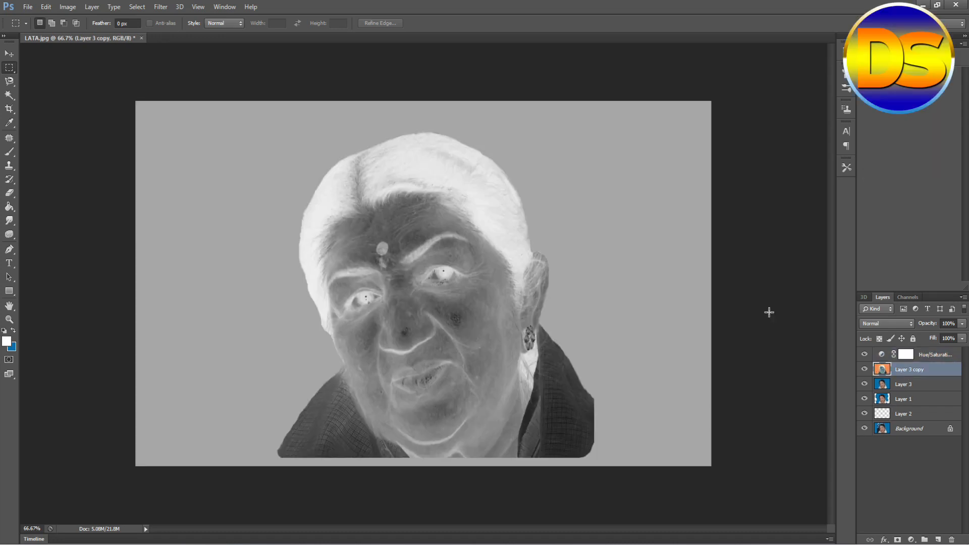
{"action": "left_click", "coordinate": [901, 322]}
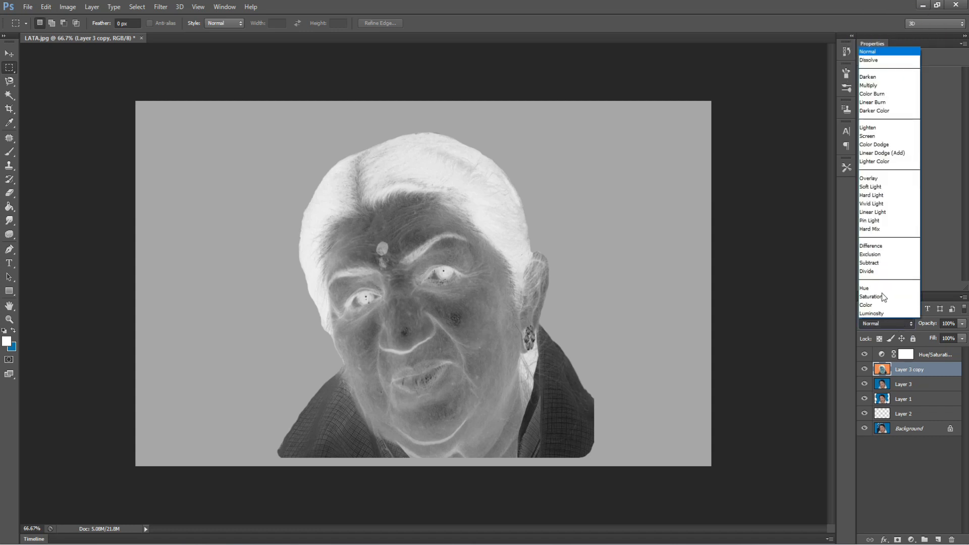
{"action": "left_click", "coordinate": [891, 145]}
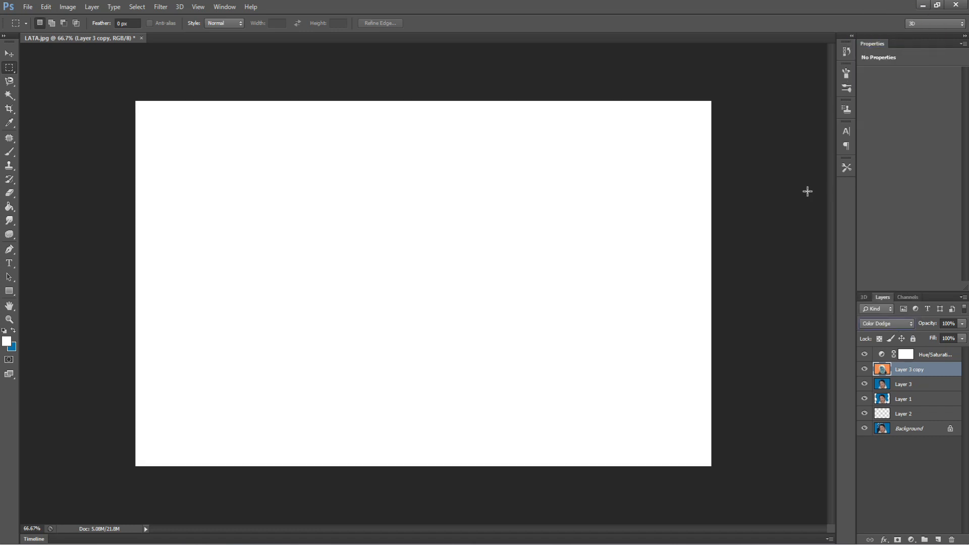
Step: Apply a Gaussian Blur with a radius of 27.8 pixels to Layer 3 copy
{"action": "left_click", "coordinate": [160, 7]}
{"action": "mouse_move", "coordinate": [201, 114]}
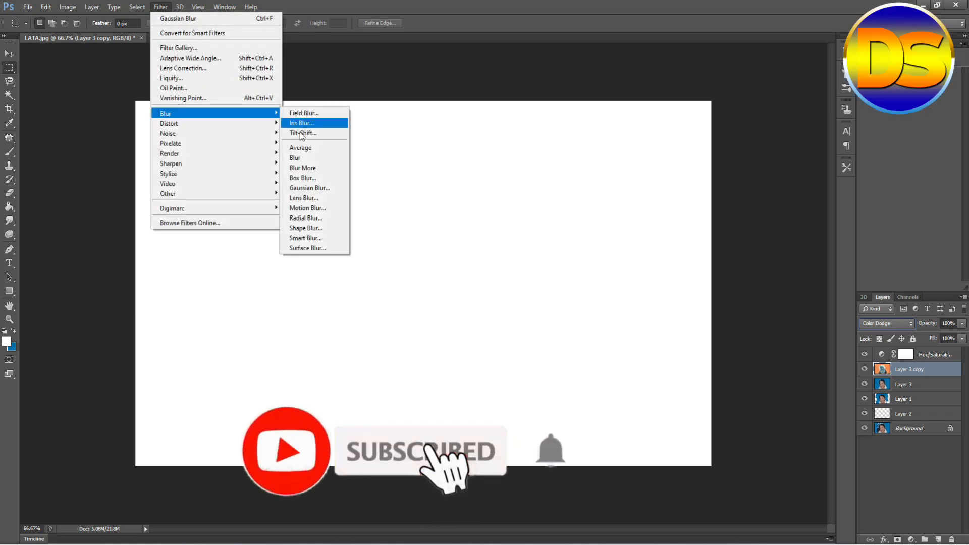
{"action": "left_click", "coordinate": [309, 188]}
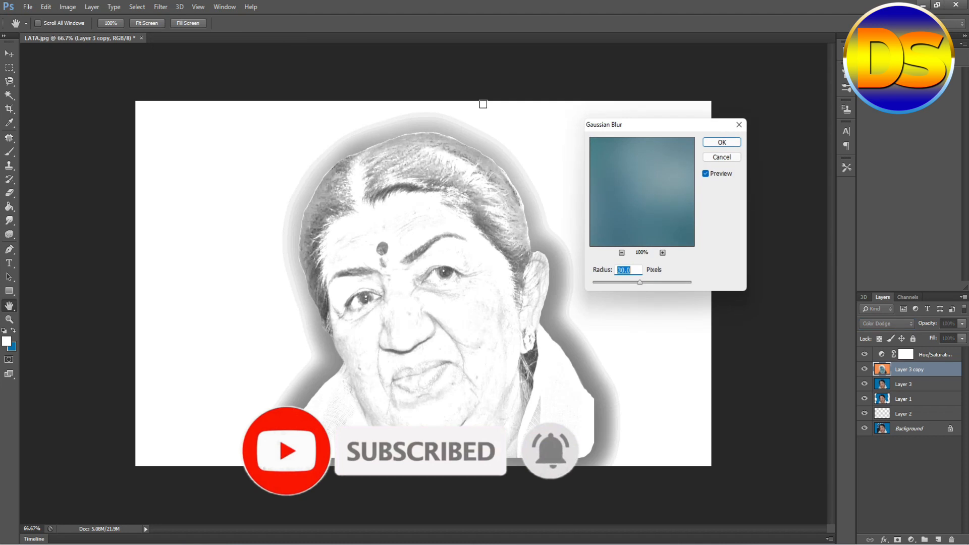
{"action": "mouse_move", "coordinate": [640, 282]}
{"action": "left_mouse_down"}
{"action": "mouse_move", "coordinate": [627, 282]}
{"action": "mouse_move", "coordinate": [641, 288]}
{"action": "left_mouse_up"}
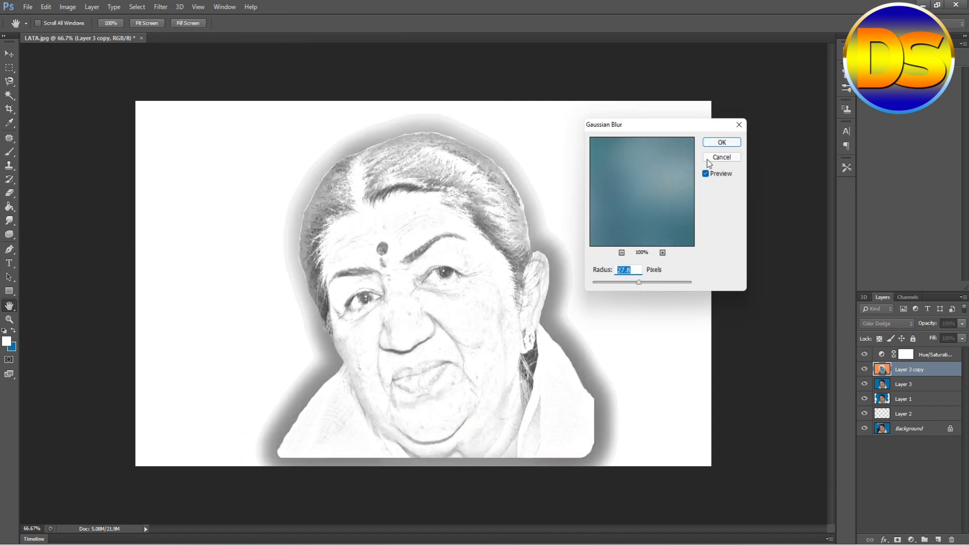
{"action": "left_click", "coordinate": [716, 142]}
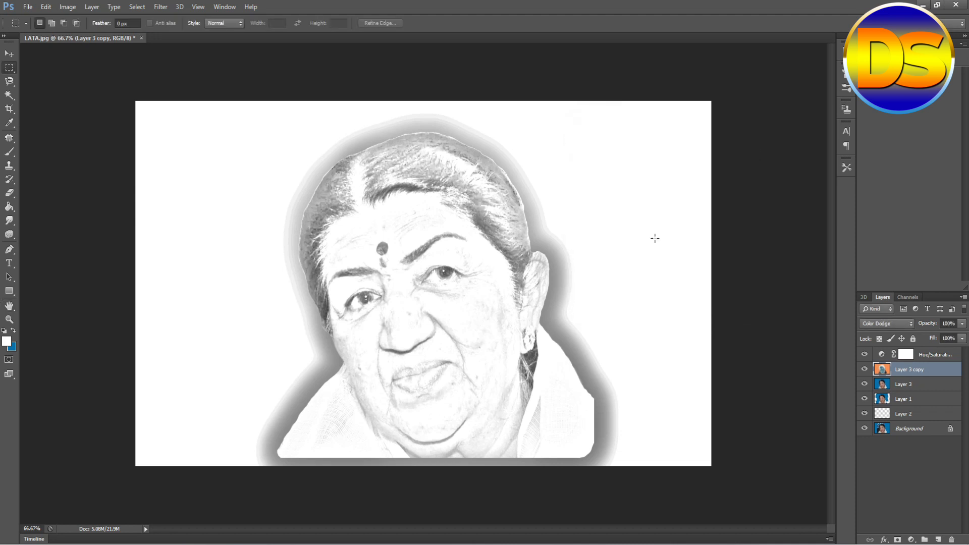
Step: Add a Levels adjustment layer above Layer 3 copy and set its midtone input level to 0.71
{"action": "left_click", "coordinate": [911, 539]}
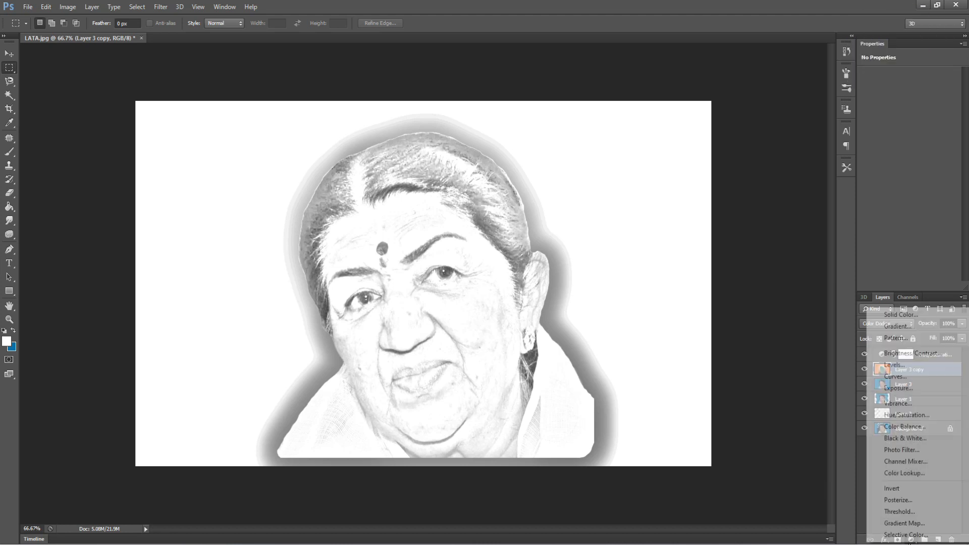
{"action": "left_click", "coordinate": [902, 368]}
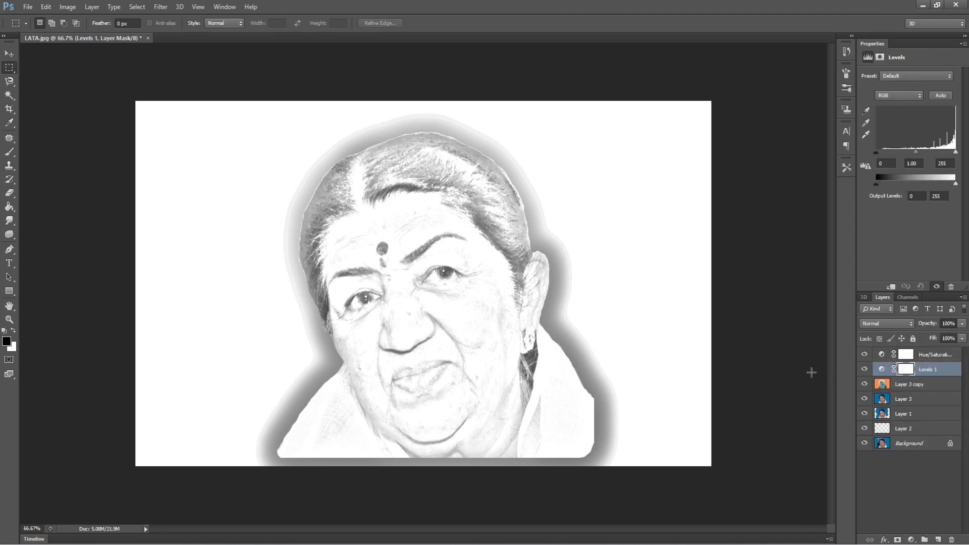
{"action": "left_click", "coordinate": [918, 164]}
{"action": "key", "text": "Down"}
{"action": "key", "text": "Down"}
{"action": "key", "text": "Down"}
{"action": "key", "text": "Down"}
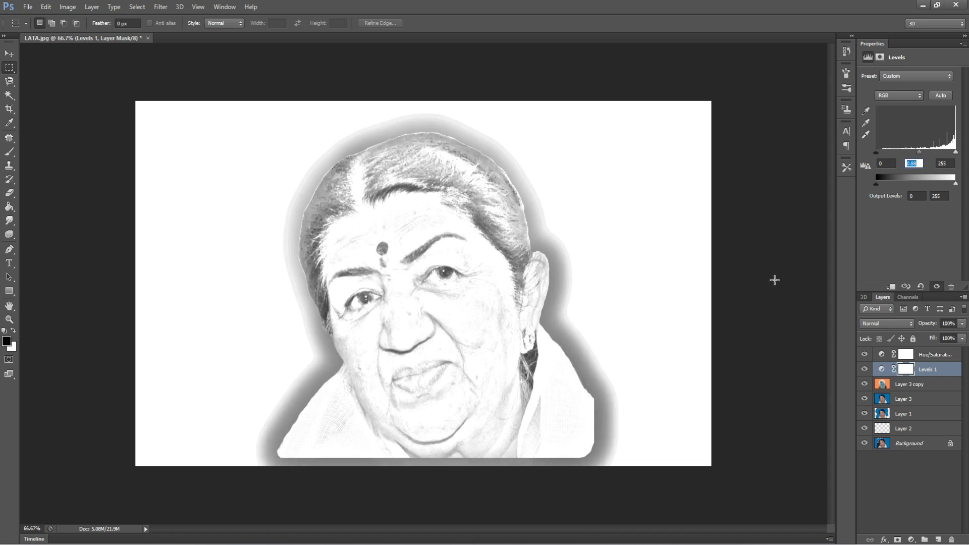
{"action": "key", "text": "Down"}
{"action": "key", "text": "Down"}
{"action": "key", "text": "Down"}
{"action": "key", "text": "Down"}
{"action": "key", "text": "Down"}
{"action": "key", "text": "Down"}
{"action": "key", "text": "Down"}
{"action": "key", "text": "Down"}
{"action": "key", "text": "Down"}
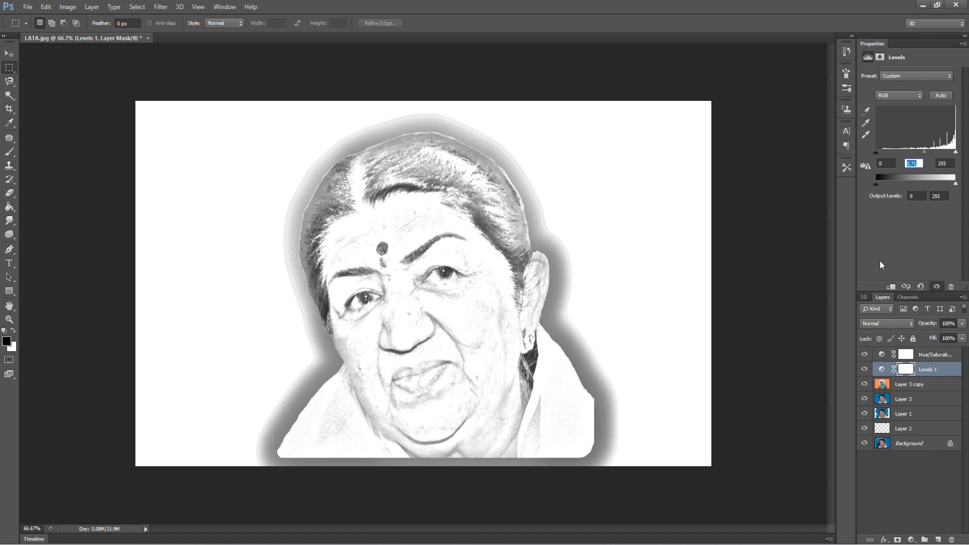
Step: Set the white input level of the Levels adjustment to 244
{"action": "left_click", "coordinate": [951, 163]}
{"action": "key", "text": "Down"}
{"action": "key", "text": "Down"}
{"action": "key", "text": "Down"}
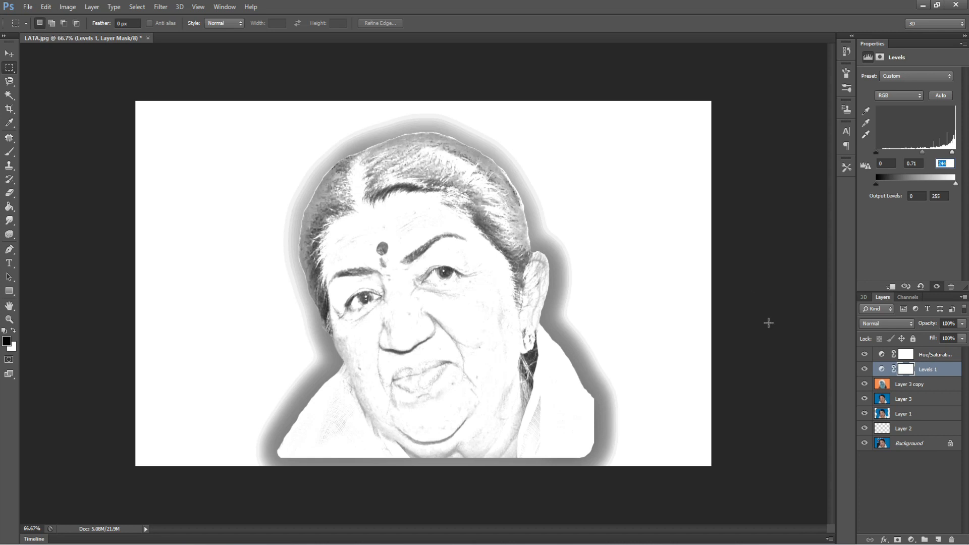
Step: Add a Brightness/Contrast adjustment layer above Levels 1 and set Brightness to -11
{"action": "left_click", "coordinate": [912, 540]}
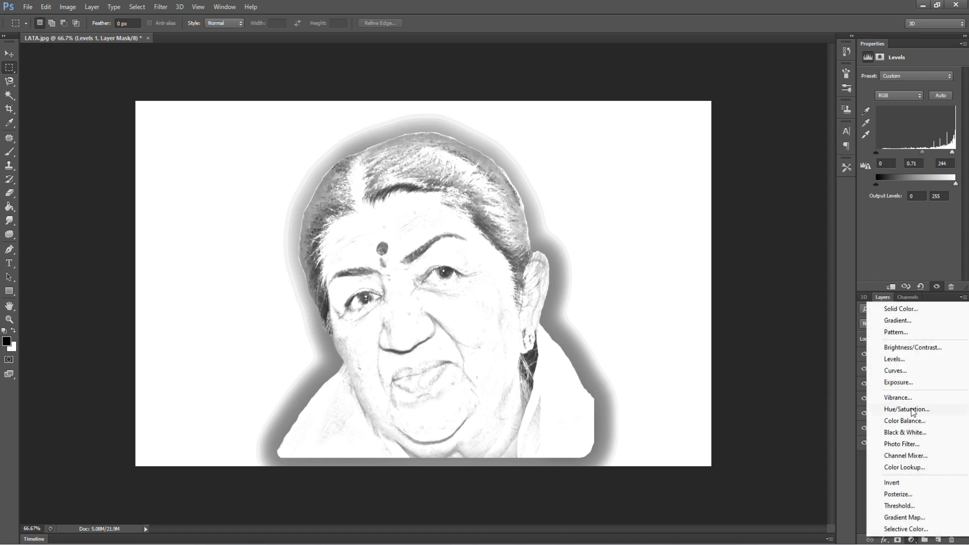
{"action": "left_click", "coordinate": [912, 350]}
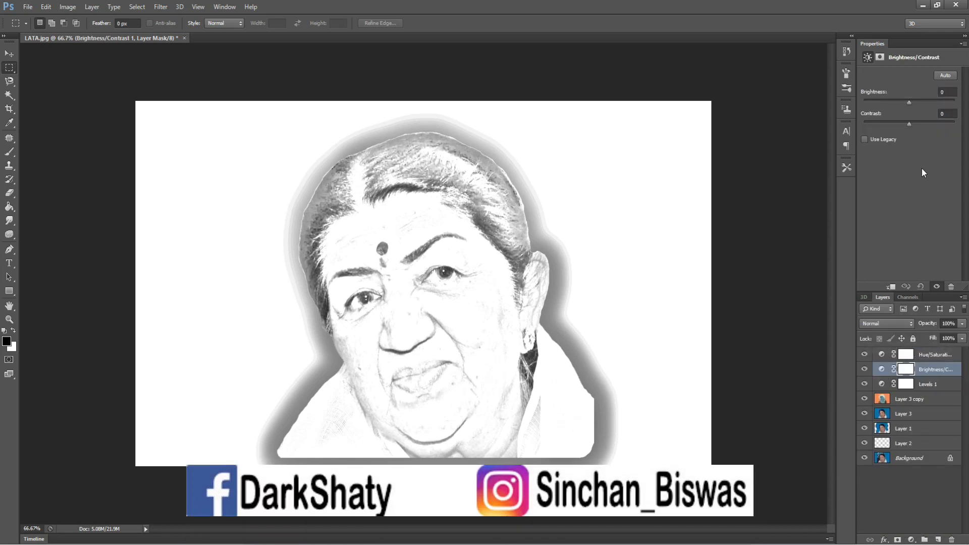
{"action": "left_click", "coordinate": [945, 92]}
{"action": "key", "text": "Down"}
{"action": "key", "text": "Down"}
{"action": "key", "text": "Down"}
{"action": "key", "text": "Down"}
{"action": "key", "text": "Down"}
{"action": "key", "text": "Down"}
{"action": "key", "text": "Down"}
{"action": "key", "text": "Down"}
{"action": "key", "text": "Down"}
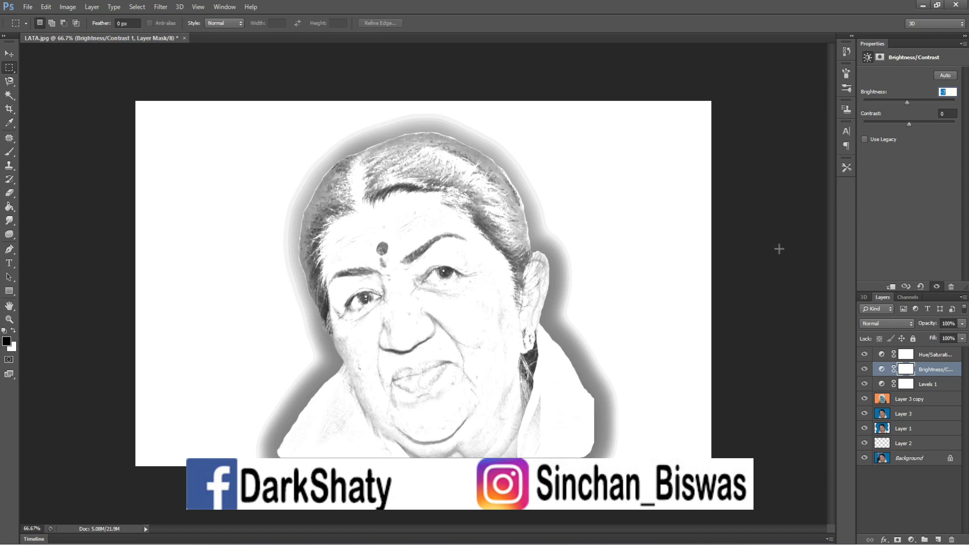
{"action": "key", "text": "Down"}
{"action": "key", "text": "Down"}
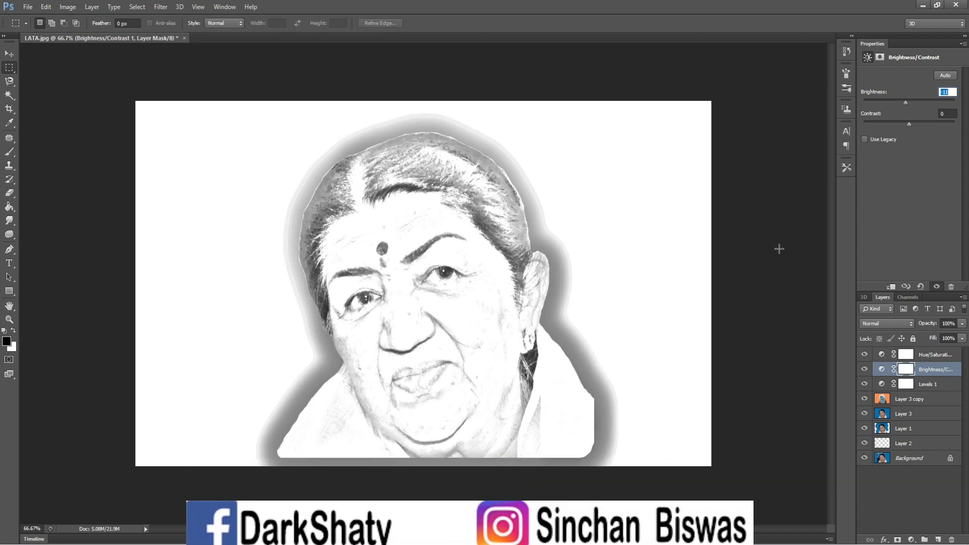
Step: Set the Contrast of the Brightness/Contrast adjustment to 10
{"action": "key", "text": "Tab"}
{"action": "key", "text": "Up"}
{"action": "key", "text": "Up"}
{"action": "key", "text": "Up"}
{"action": "key", "text": "Up"}
{"action": "key", "text": "Up"}
{"action": "key", "text": "Up"}
{"action": "key", "text": "Up"}
{"action": "key", "text": "Up"}
{"action": "key", "text": "Up"}
{"action": "key", "text": "Up"}
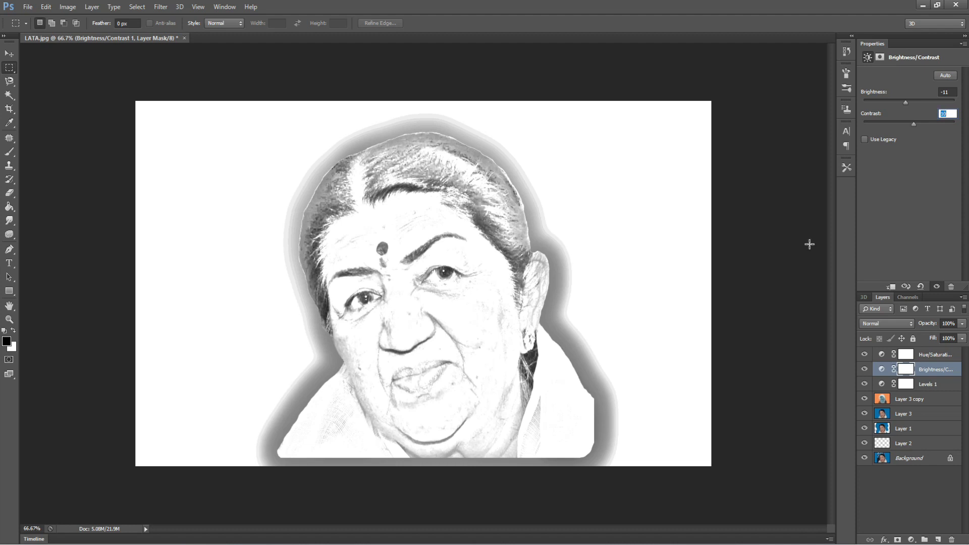
Step: Create a merged copy of all visible layers above Hue/Saturation and save the image as Lata Mangeshkar pencil art.jpg in the aa test folder
{"action": "left_click", "coordinate": [925, 361]}
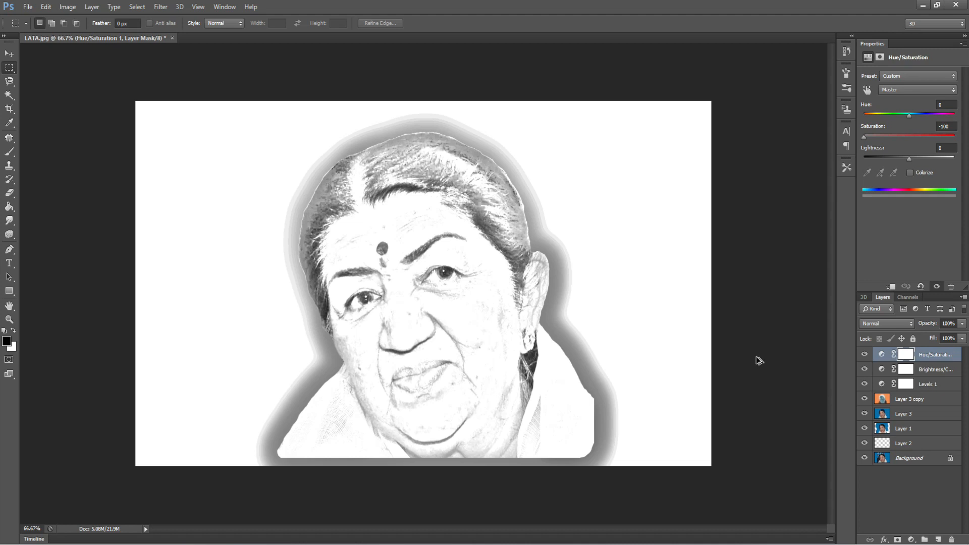
{"action": "key", "text": "ctrl+shift+alt+e"}
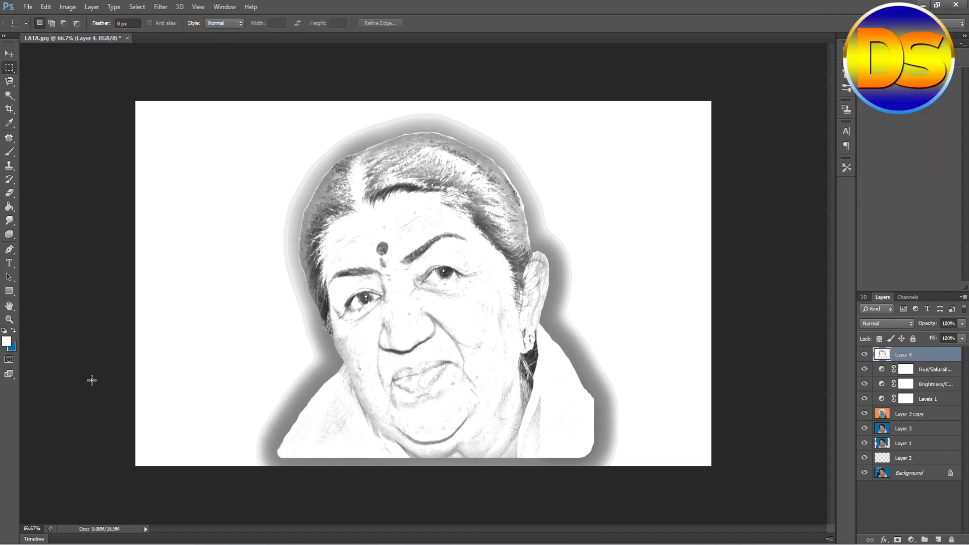
{"action": "left_click", "coordinate": [28, 7]}
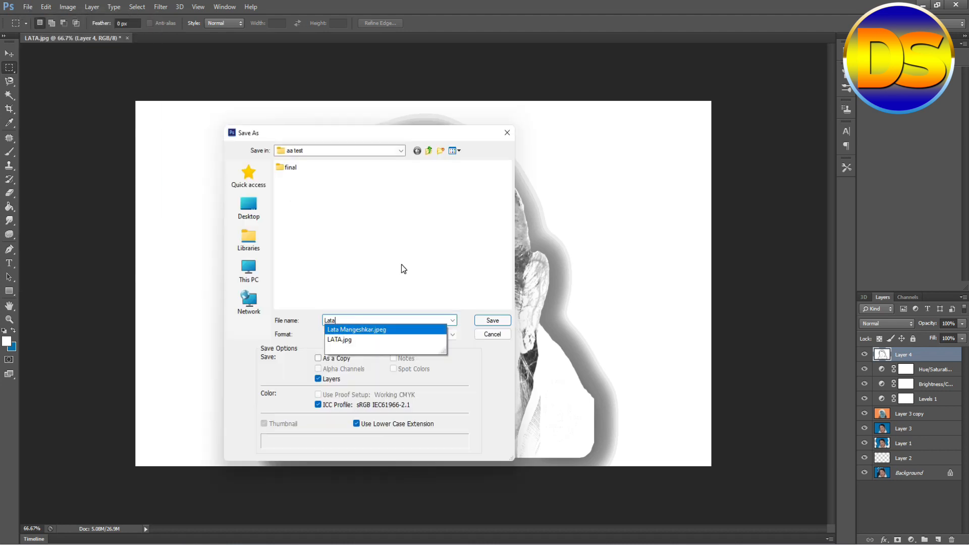
{"action": "left_click", "coordinate": [354, 330]}
{"action": "type", "text": "Lata Mangeshkar sketch"}
{"action": "key", "text": "Return"}
{"action": "left_click", "coordinate": [544, 152]}
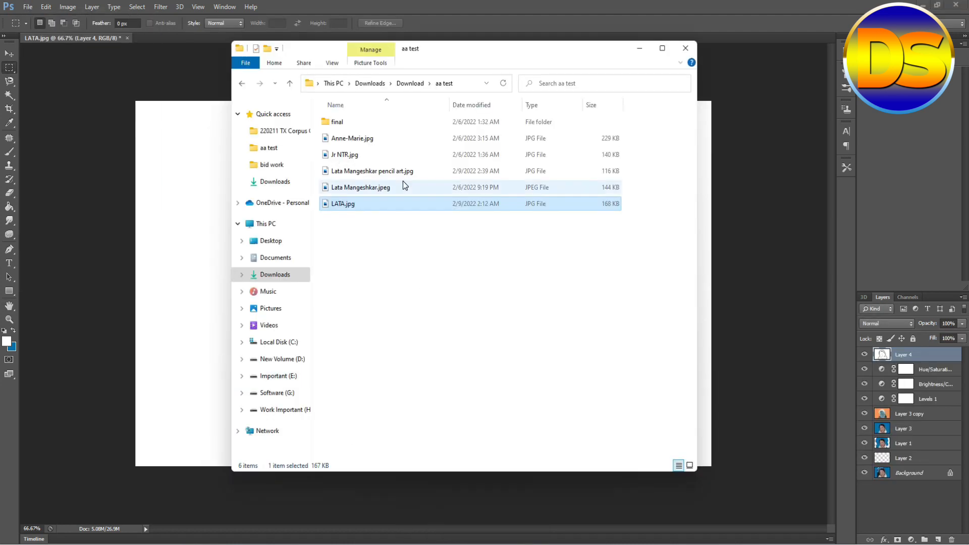
Step: Open Lata Mangeshkar pencil art.jpg from the aa test folder in the image viewer and examine the sketch both close up and in full
{"action": "double_click", "coordinate": [403, 181]}
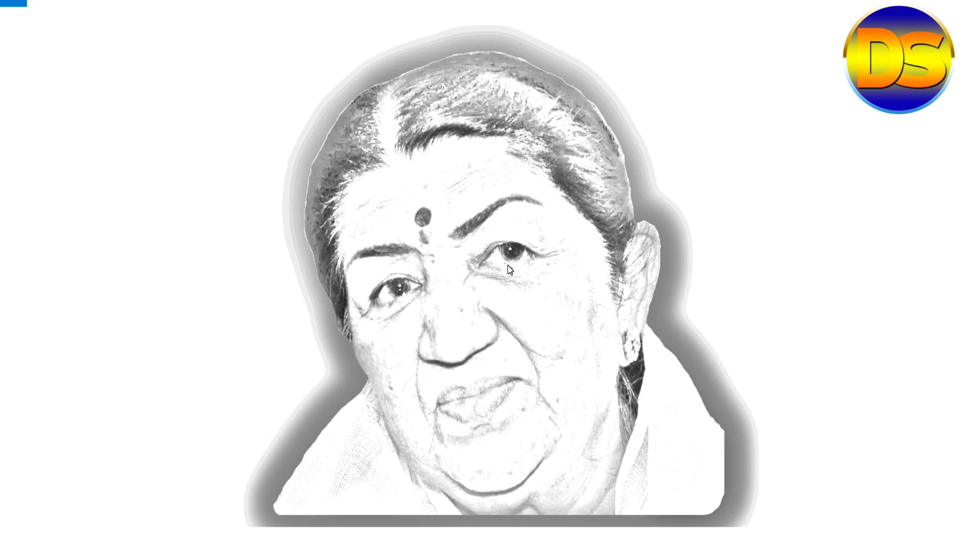
{"action": "scroll", "coordinate": [499, 293], "scroll_direction": "up", "scroll_amount": 2}
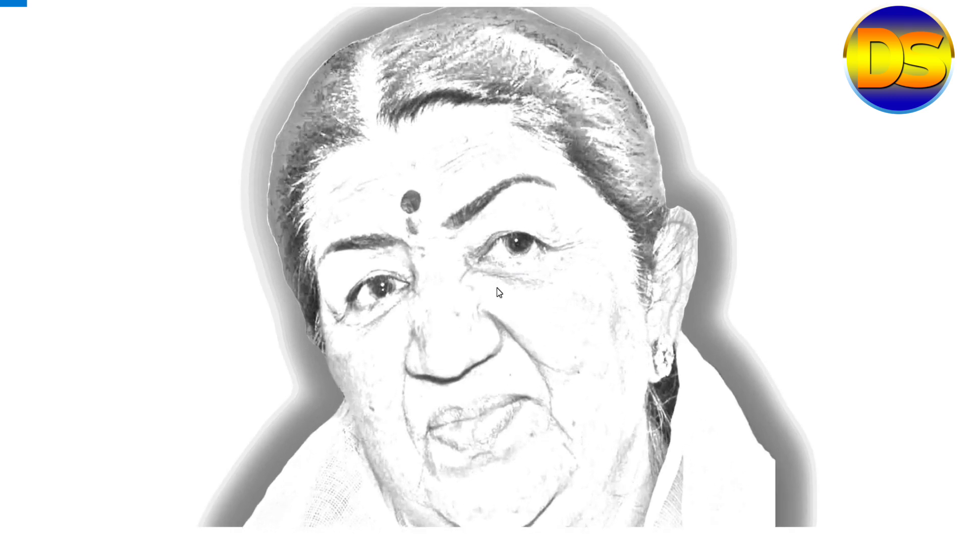
{"action": "scroll", "coordinate": [496, 290], "scroll_direction": "down", "scroll_amount": 2}
{"action": "scroll", "coordinate": [494, 293], "scroll_direction": "up", "scroll_amount": 2}
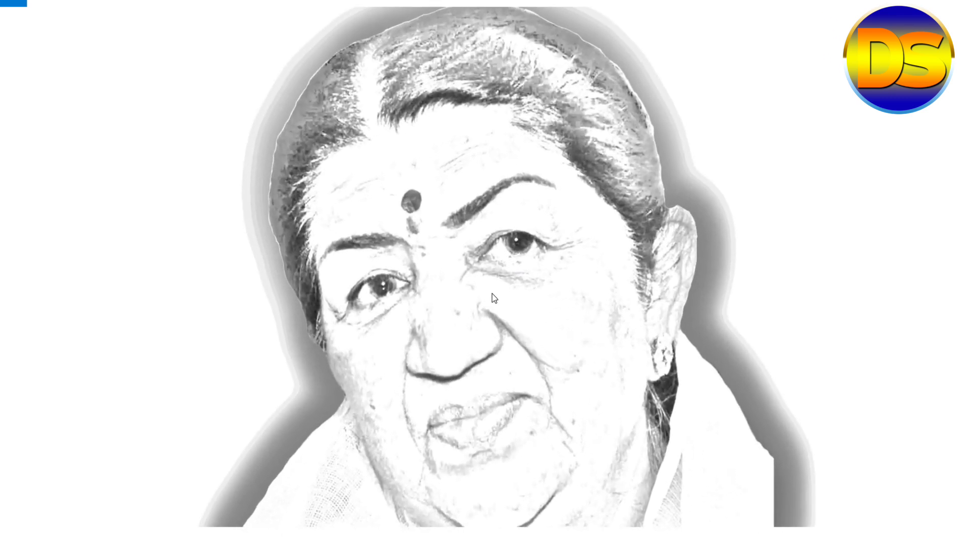
{"action": "scroll", "coordinate": [494, 298], "scroll_direction": "down", "scroll_amount": 1}
{"action": "scroll", "coordinate": [492, 298], "scroll_direction": "down", "scroll_amount": 1}
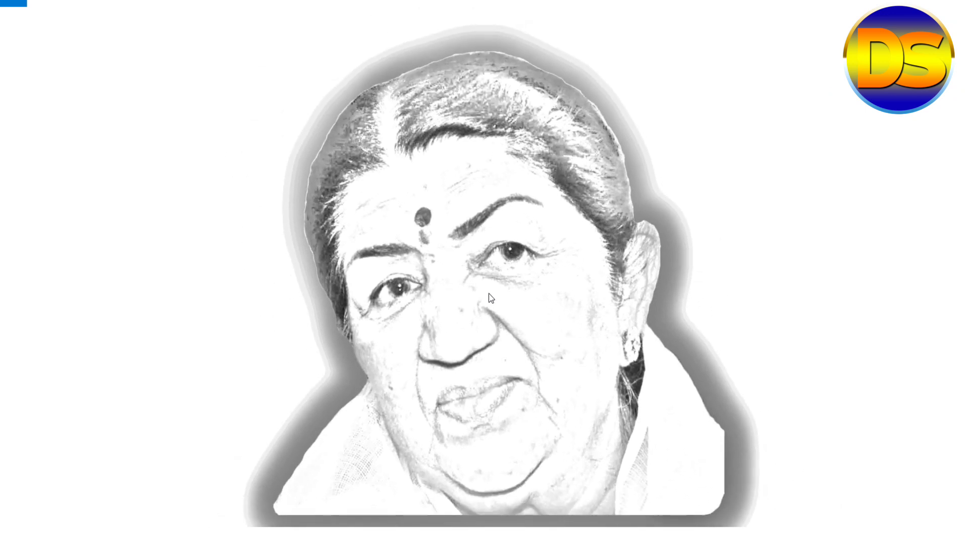
{"action": "scroll", "coordinate": [488, 295], "scroll_direction": "up", "scroll_amount": 3}
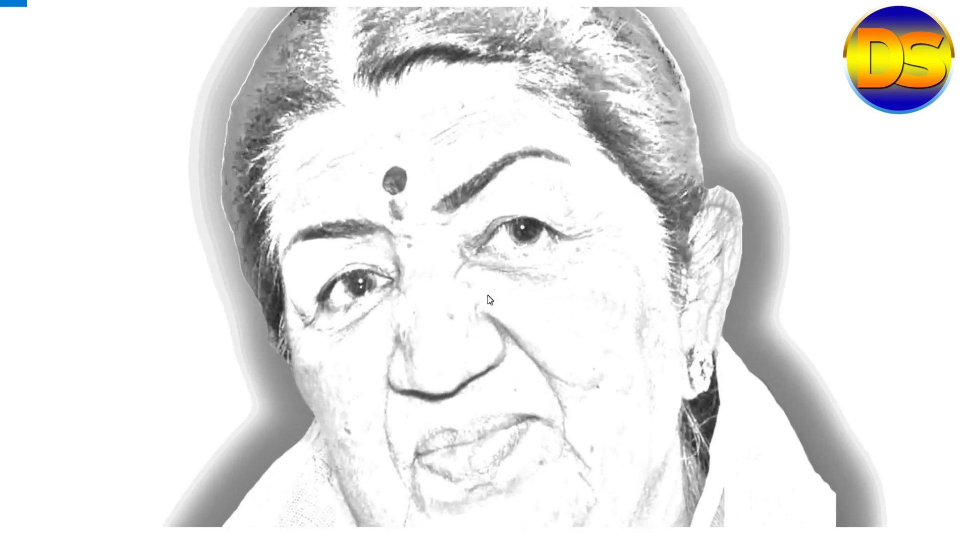
{"action": "scroll", "coordinate": [488, 295], "scroll_direction": "down", "scroll_amount": 2}
{"action": "scroll", "coordinate": [487, 295], "scroll_direction": "up", "scroll_amount": 1}
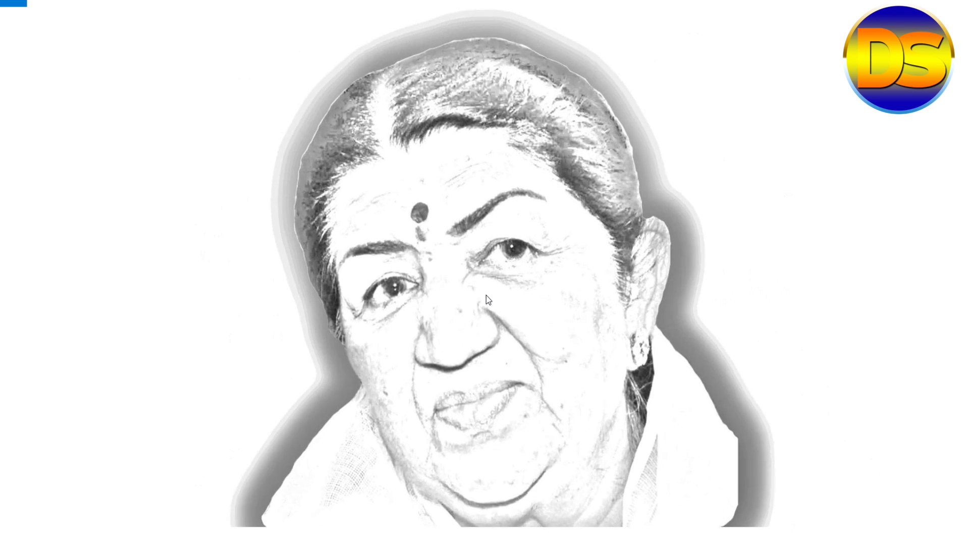
{"action": "scroll", "coordinate": [486, 295], "scroll_direction": "down", "scroll_amount": 2}
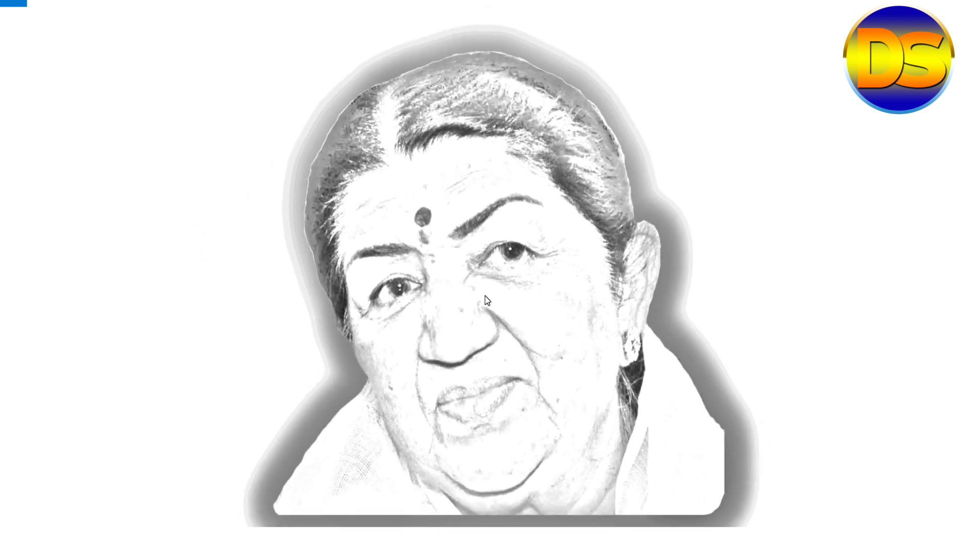
{"action": "scroll", "coordinate": [487, 300], "scroll_direction": "up", "scroll_amount": 2}
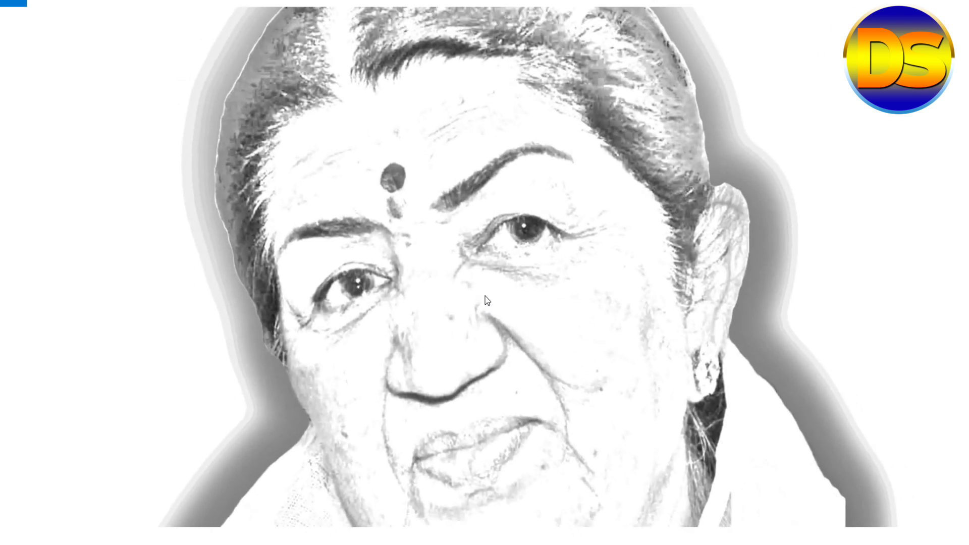
{"action": "scroll", "coordinate": [487, 300], "scroll_direction": "down", "scroll_amount": 1}
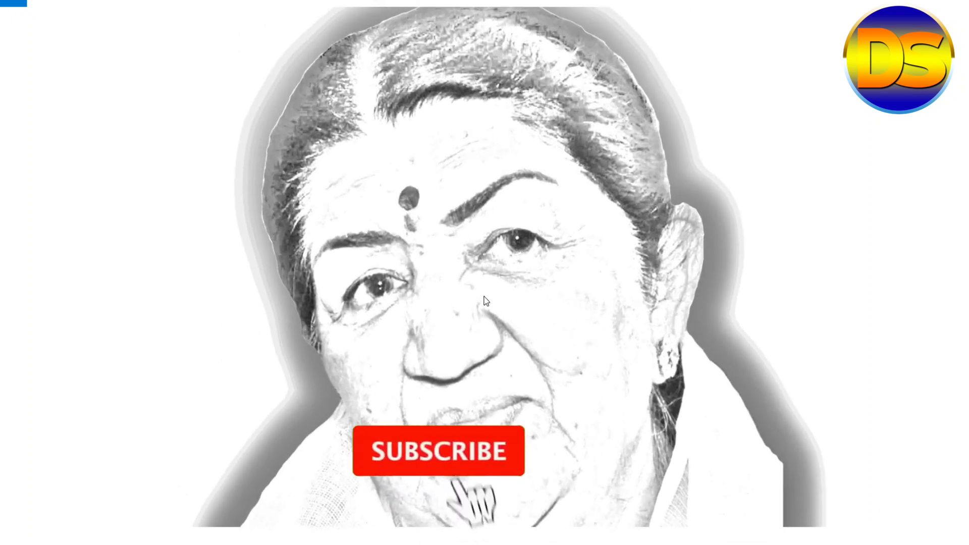
{"action": "scroll", "coordinate": [486, 302], "scroll_direction": "up", "scroll_amount": 2}
{"action": "scroll", "coordinate": [481, 298], "scroll_direction": "down", "scroll_amount": 1}
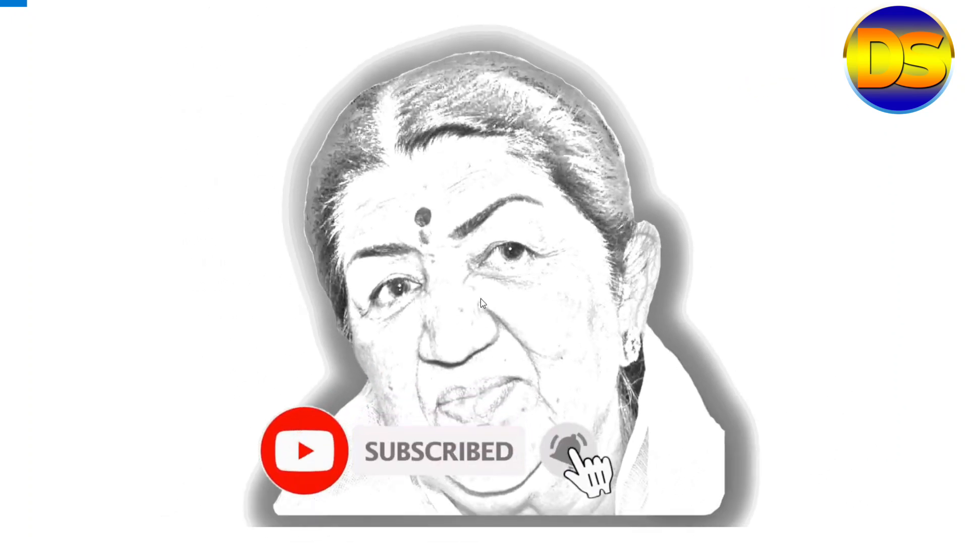